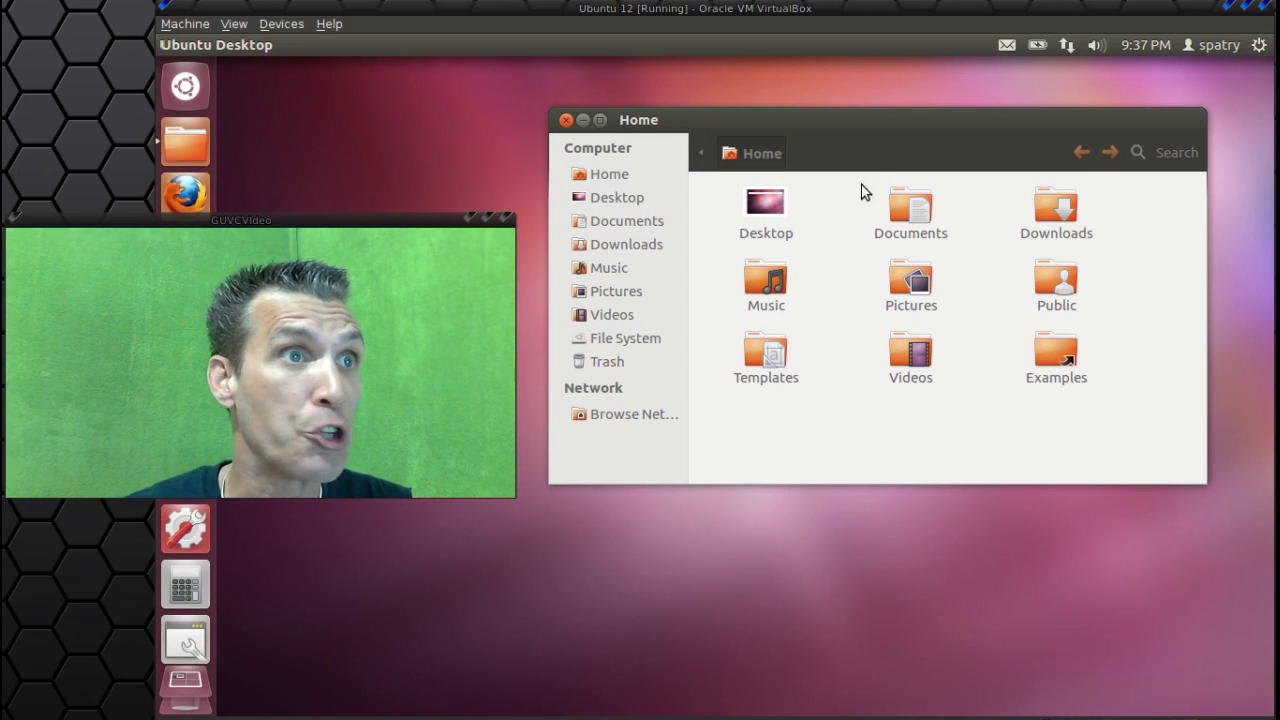
pyautogui.moveTo(893, 116); pyautogui.dragTo(912, 184)
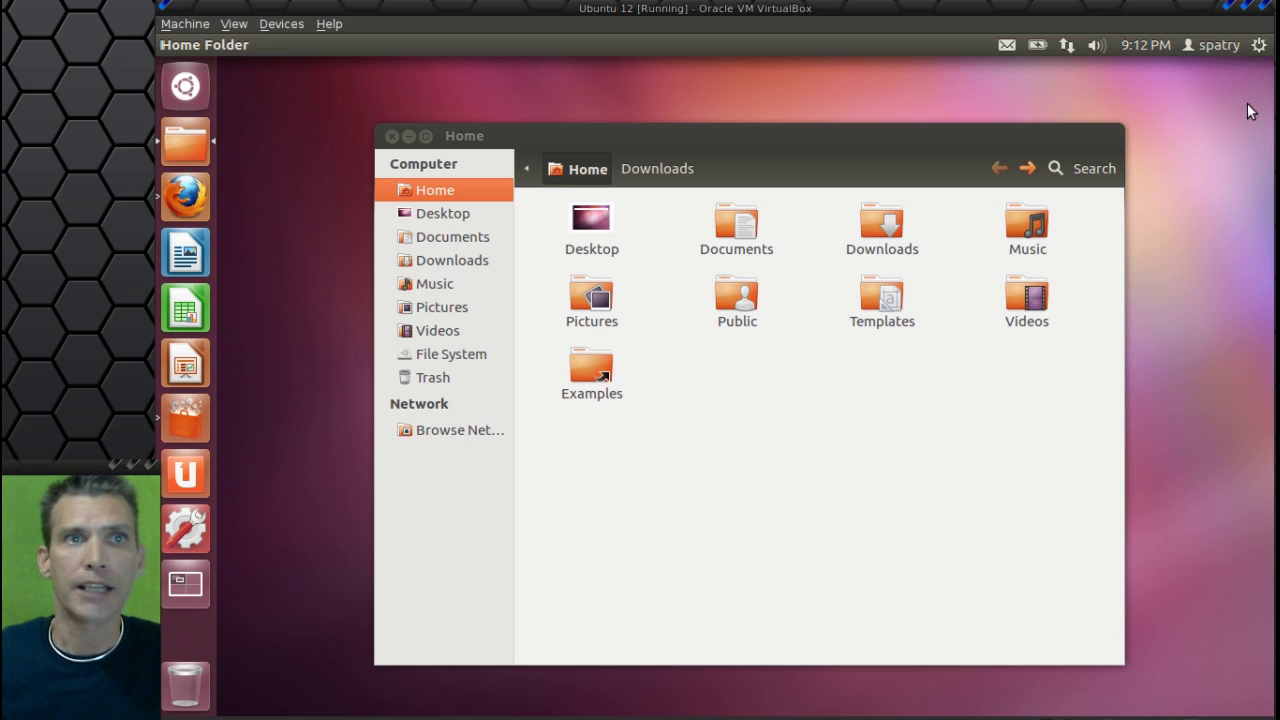
# Examine the options offered by the session, user account, network and messaging indicators of the desktop.
pyautogui.click(1258, 47)
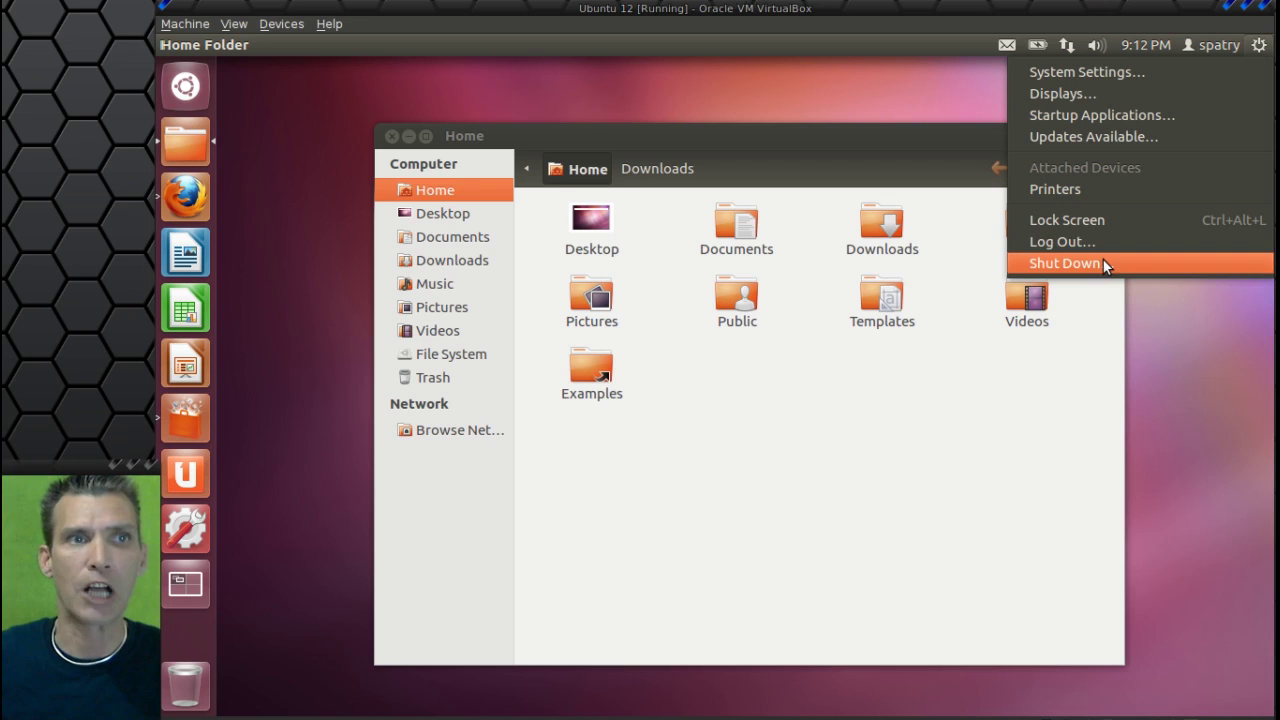
pyautogui.click(1206, 308)
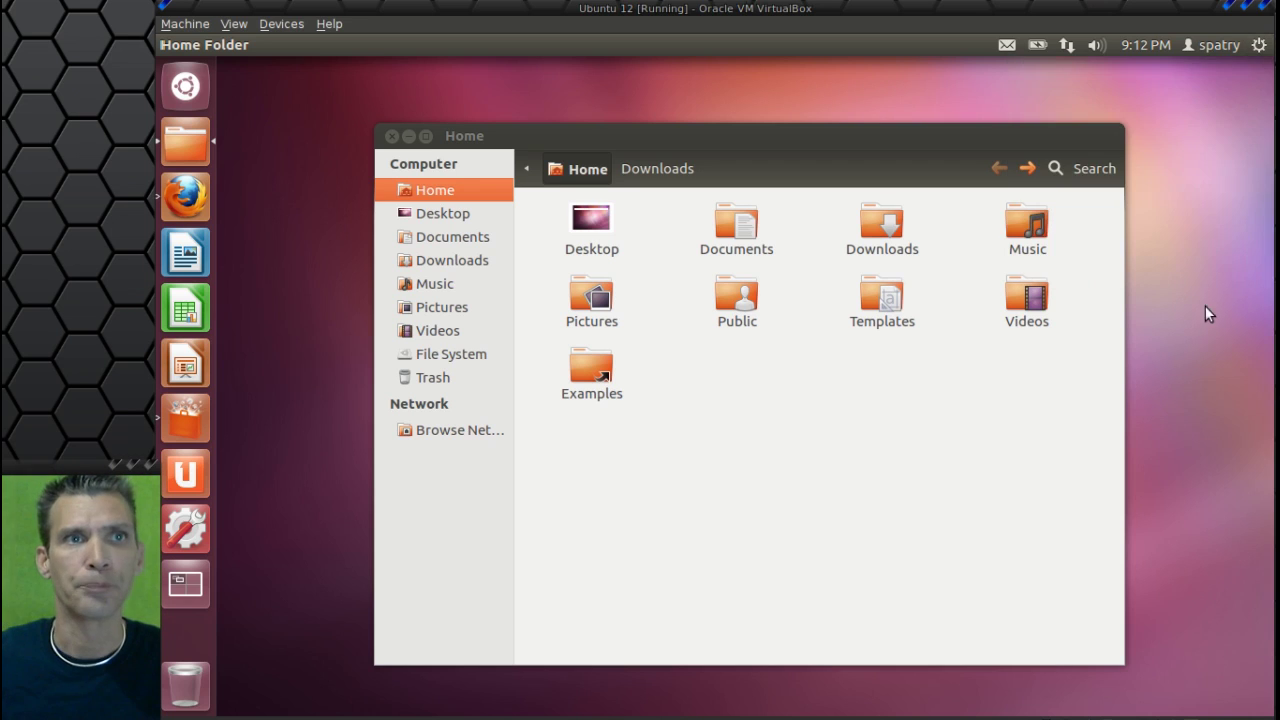
pyautogui.click(1218, 50)
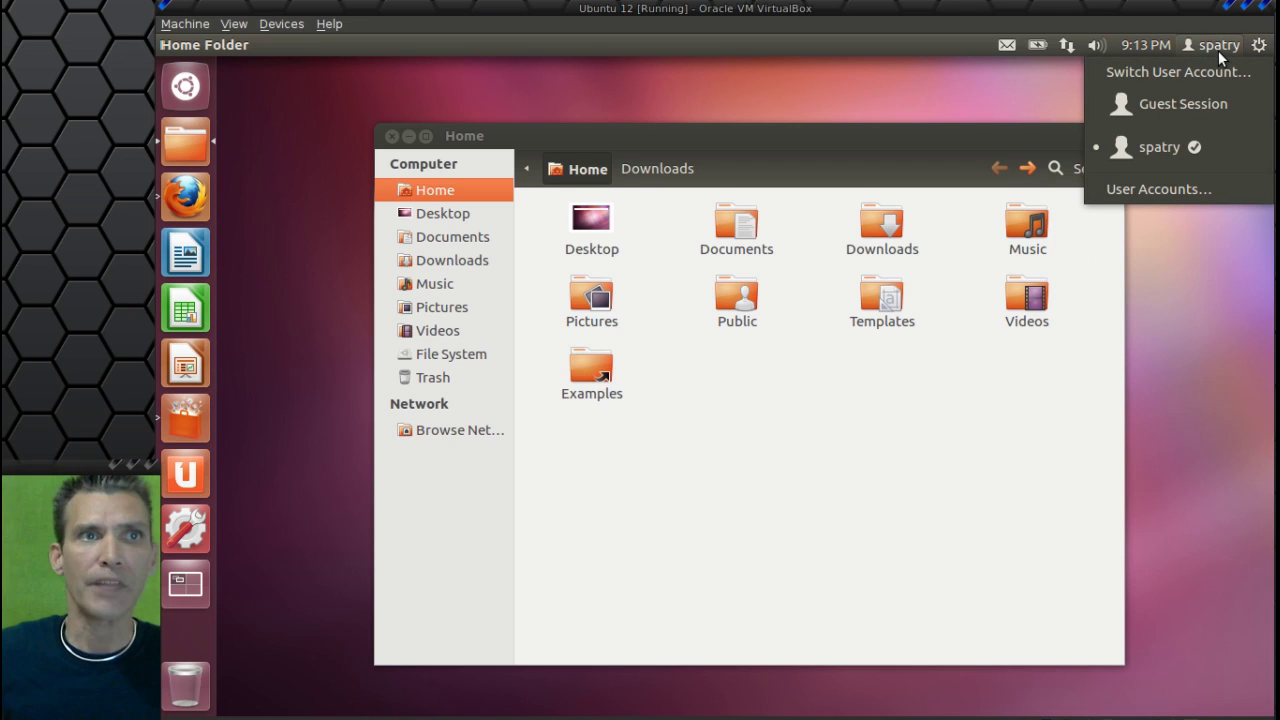
pyautogui.click(1156, 74)
pyautogui.moveTo(1177, 47)
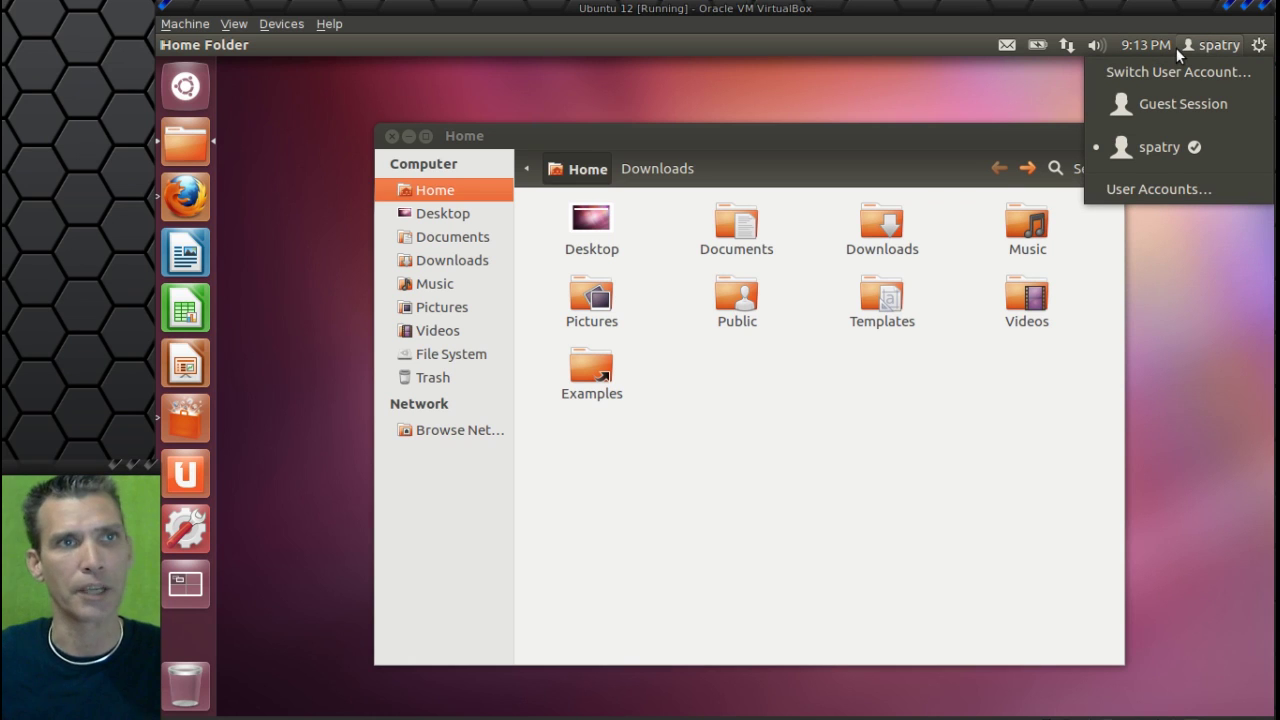
pyautogui.moveTo(1126, 40)
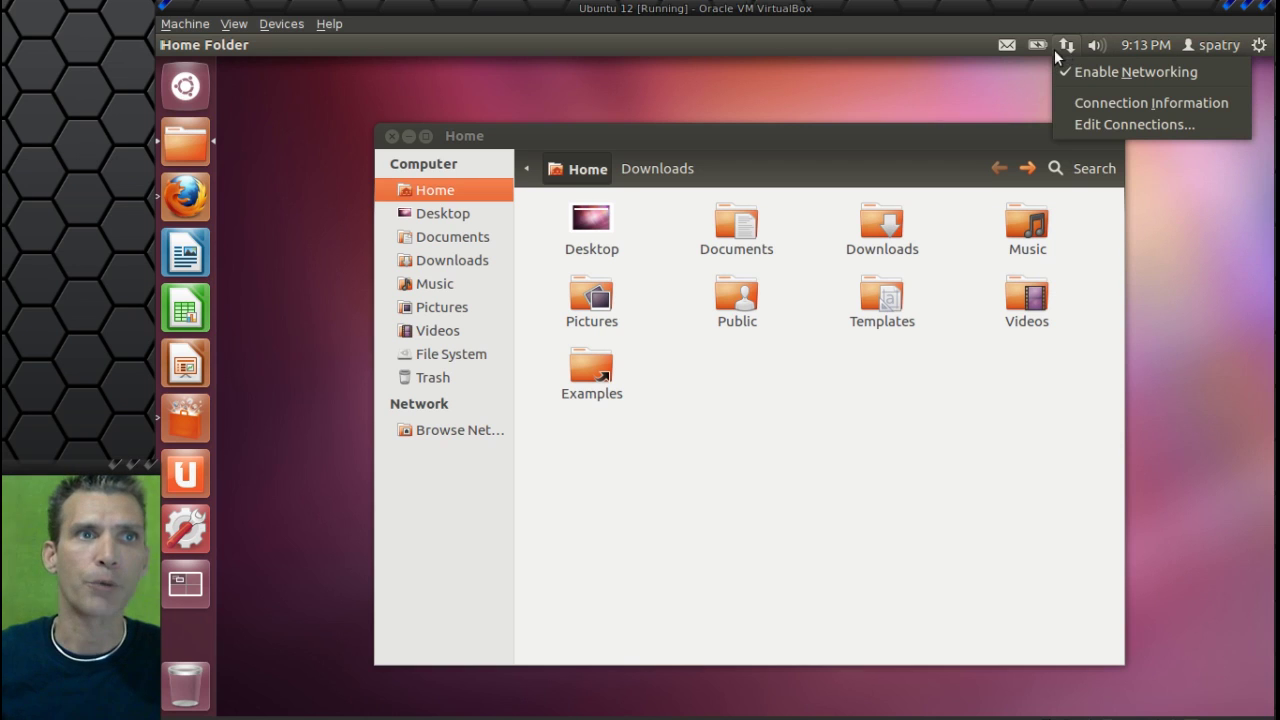
pyautogui.moveTo(1013, 52)
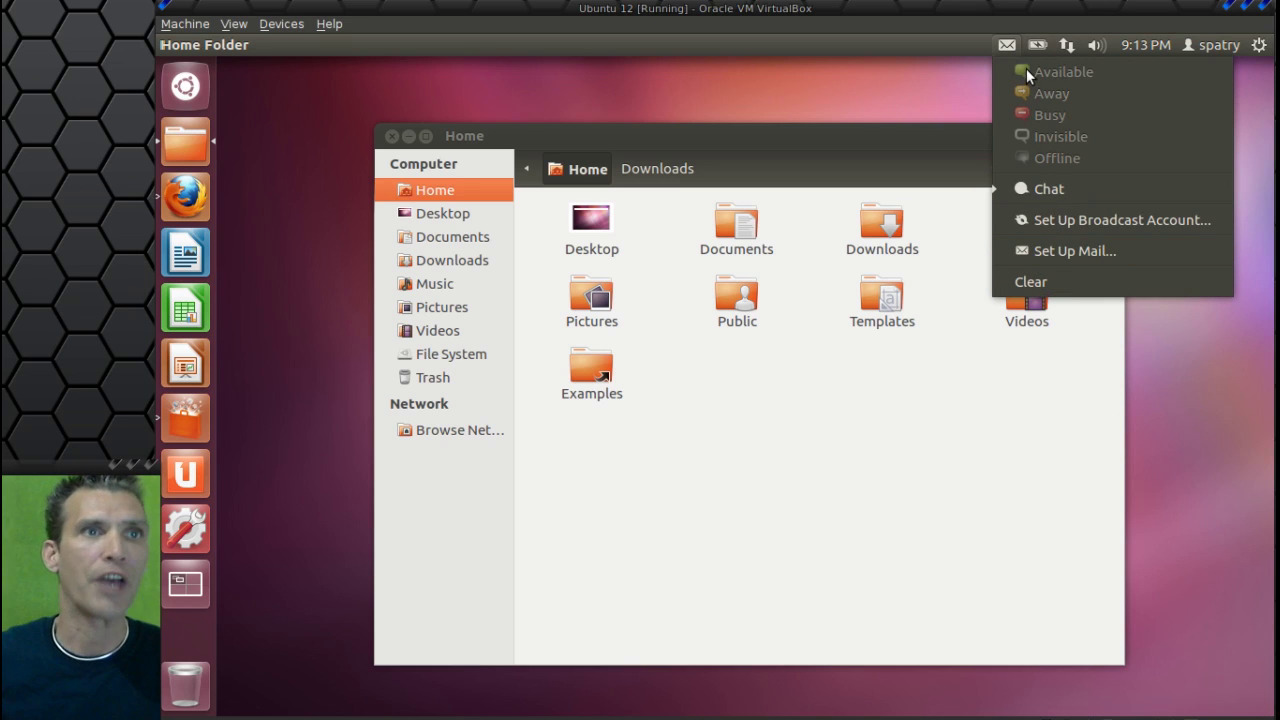
pyautogui.click(907, 103)
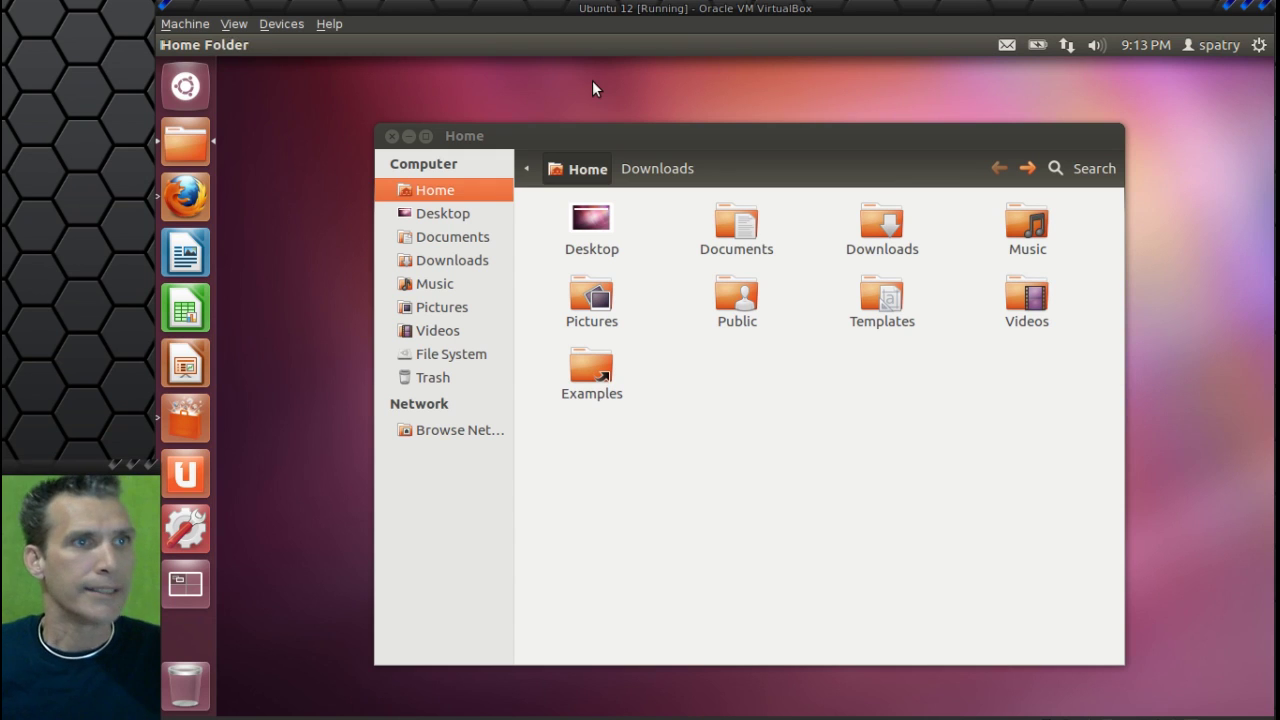
# Open the Dash's application view and browse the apps filtered by Accessories and by Accessibility.
pyautogui.click(185, 86)
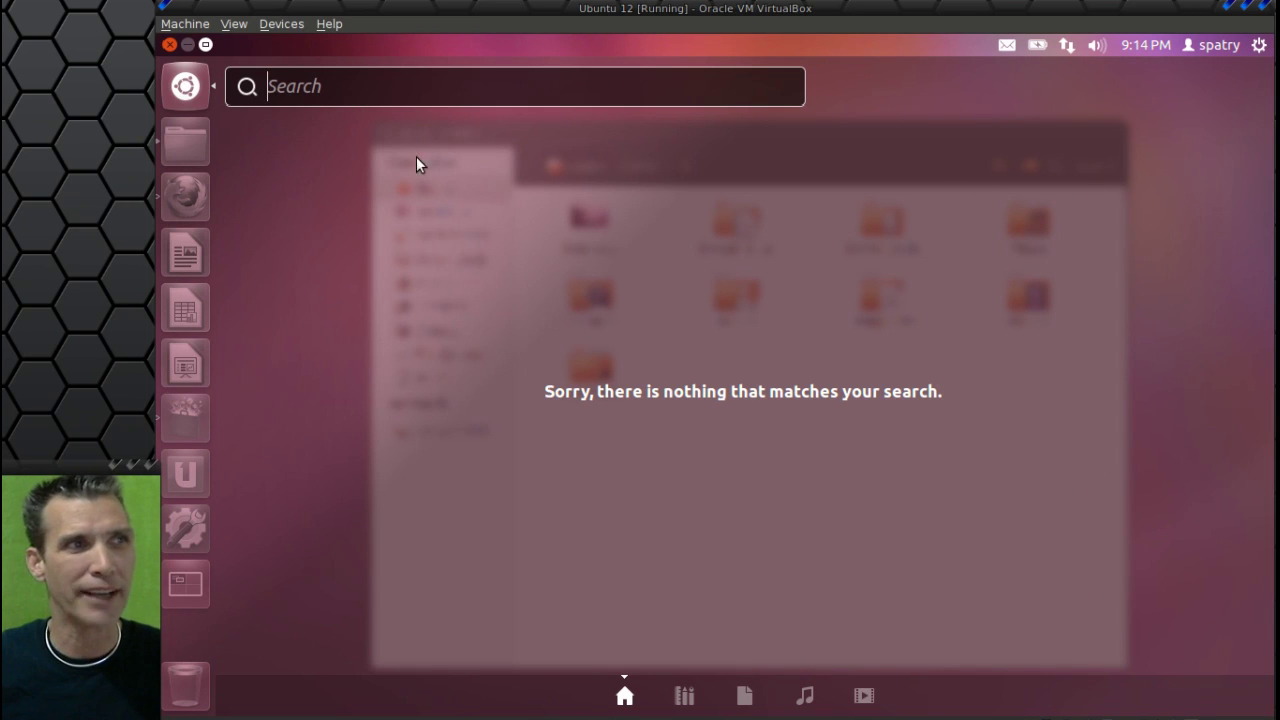
pyautogui.click(686, 698)
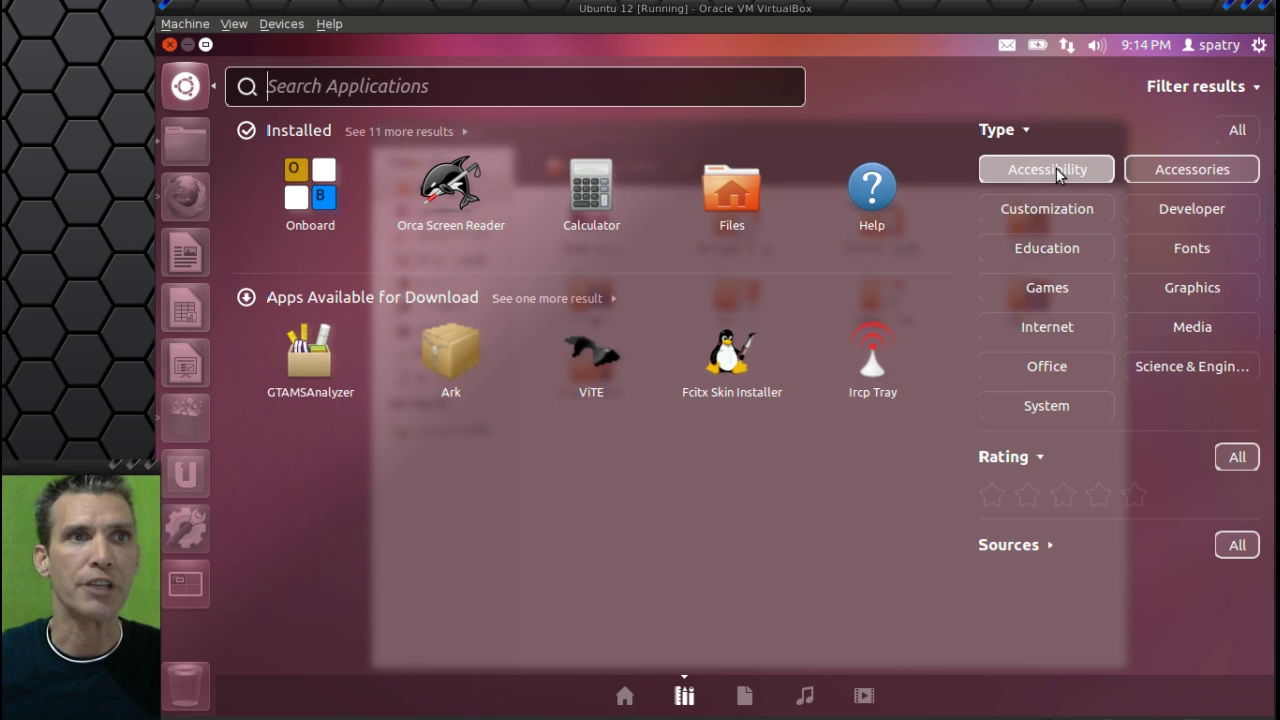
pyautogui.click(1193, 172)
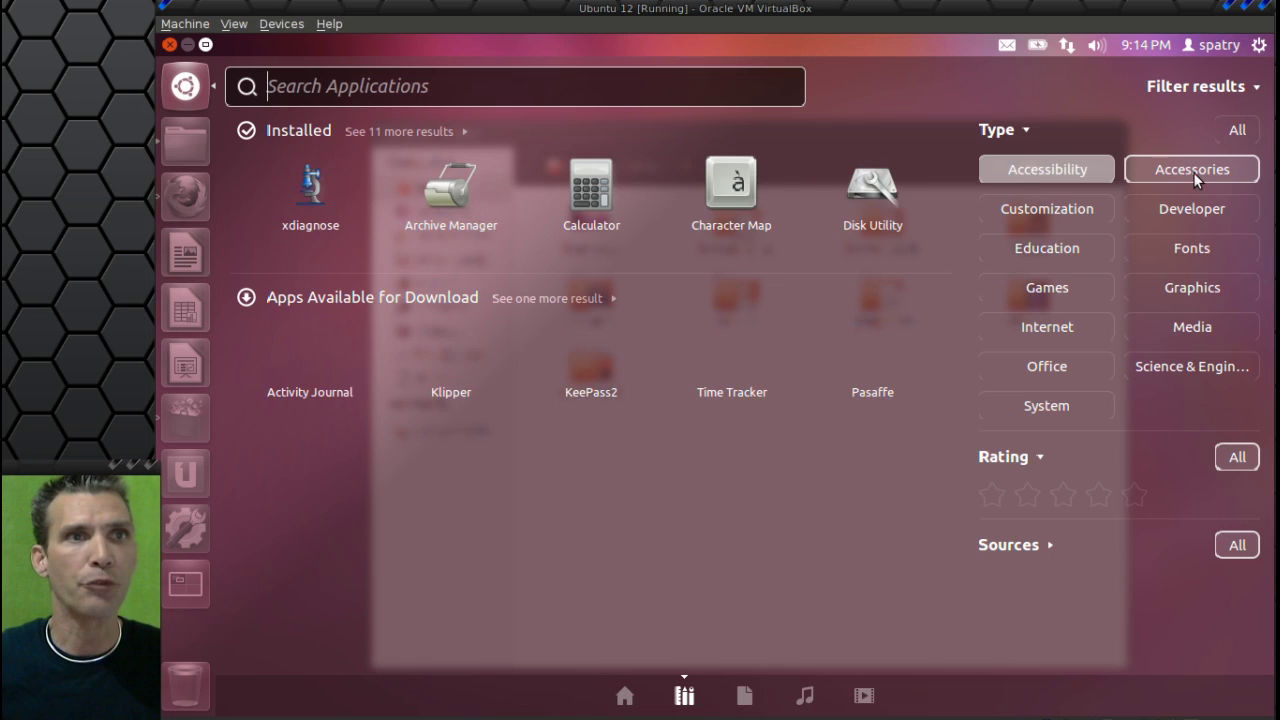
pyautogui.click(1195, 171)
pyautogui.click(1023, 169)
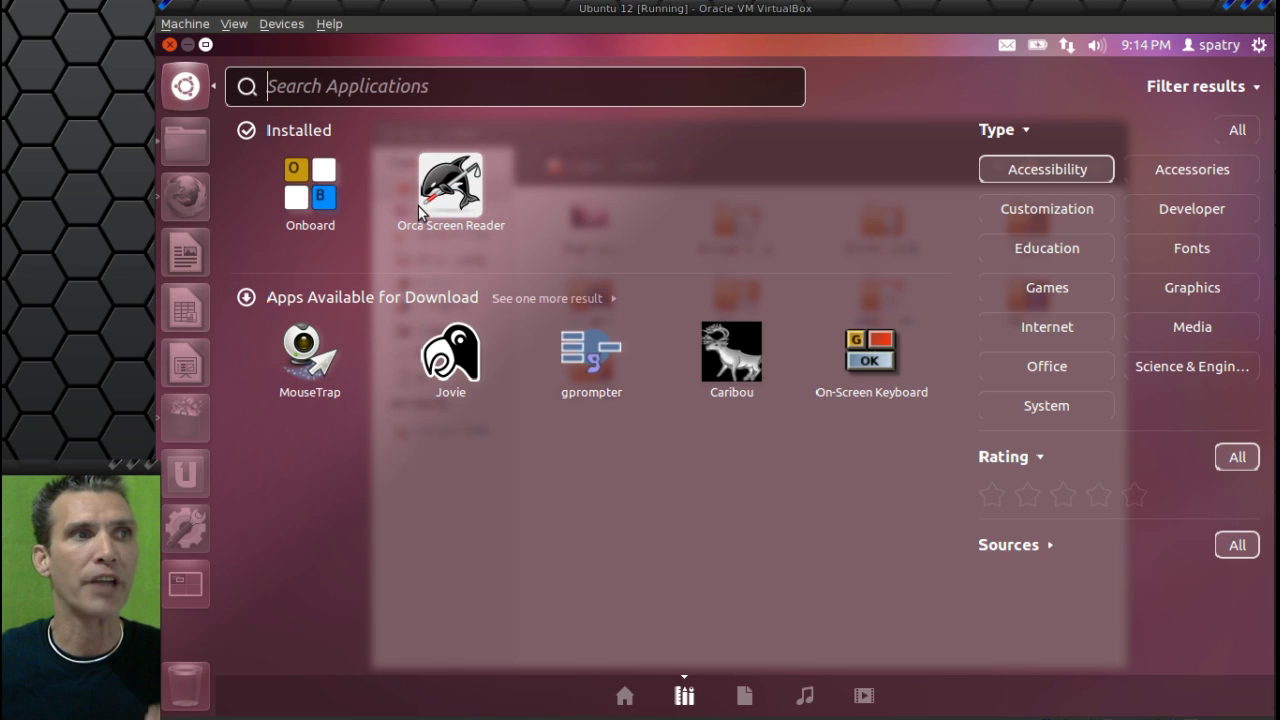
# Filter the applications to Accessories and add Calculator to the launcher between Firefox and LibreOffice Writer.
pyautogui.click(1030, 169)
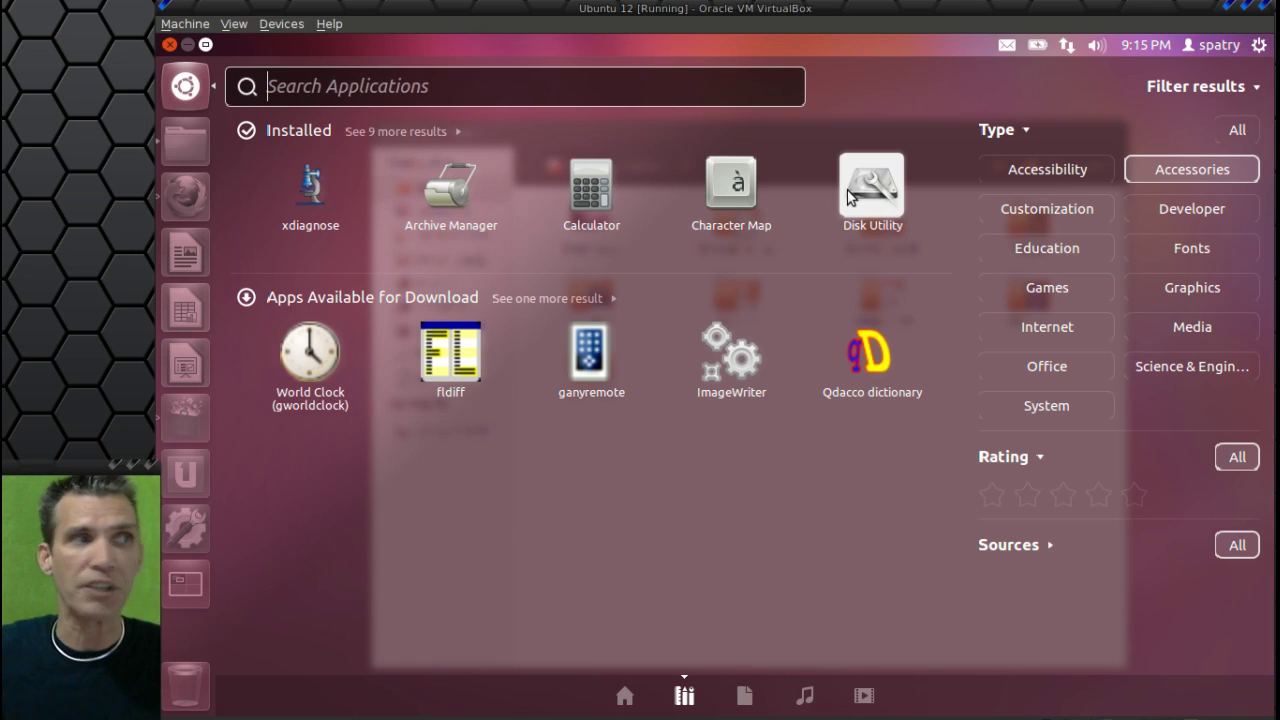
pyautogui.moveTo(603, 185); pyautogui.dragTo(187, 252)
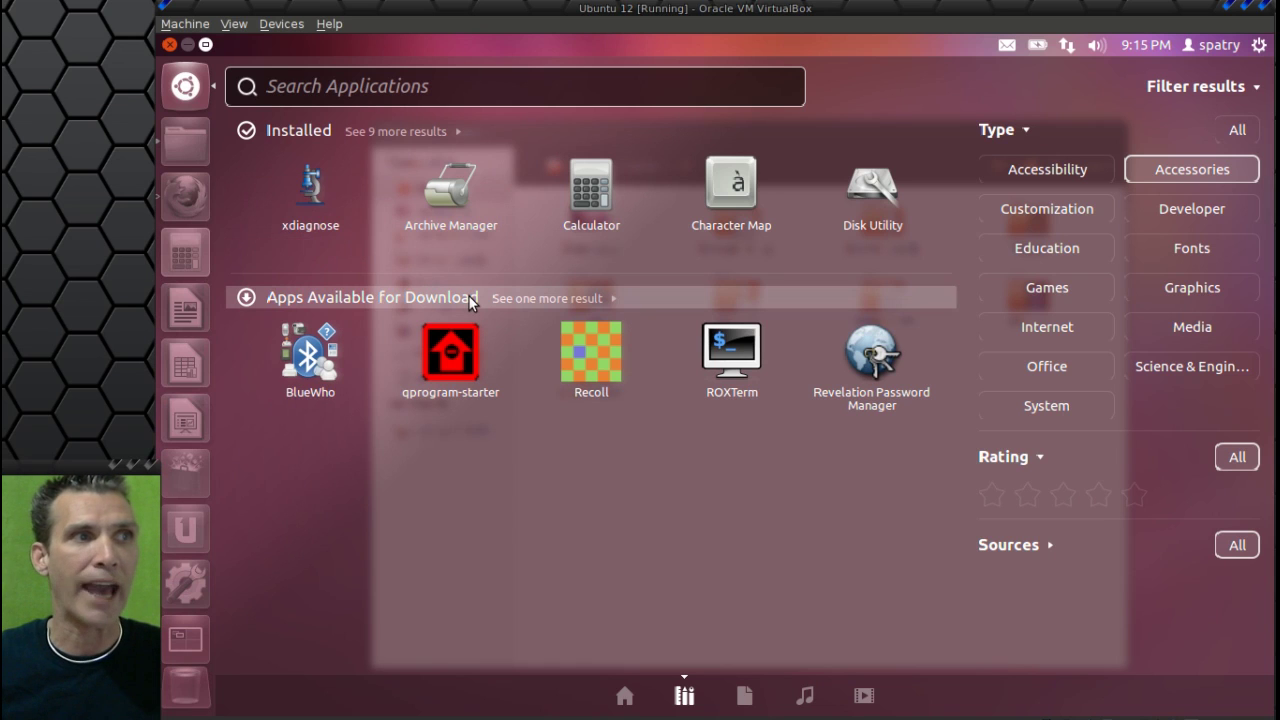
# Browse the applications of the Customization, Developer and Education types one after another, clearing each filter.
pyautogui.click(1188, 174)
pyautogui.click(1056, 208)
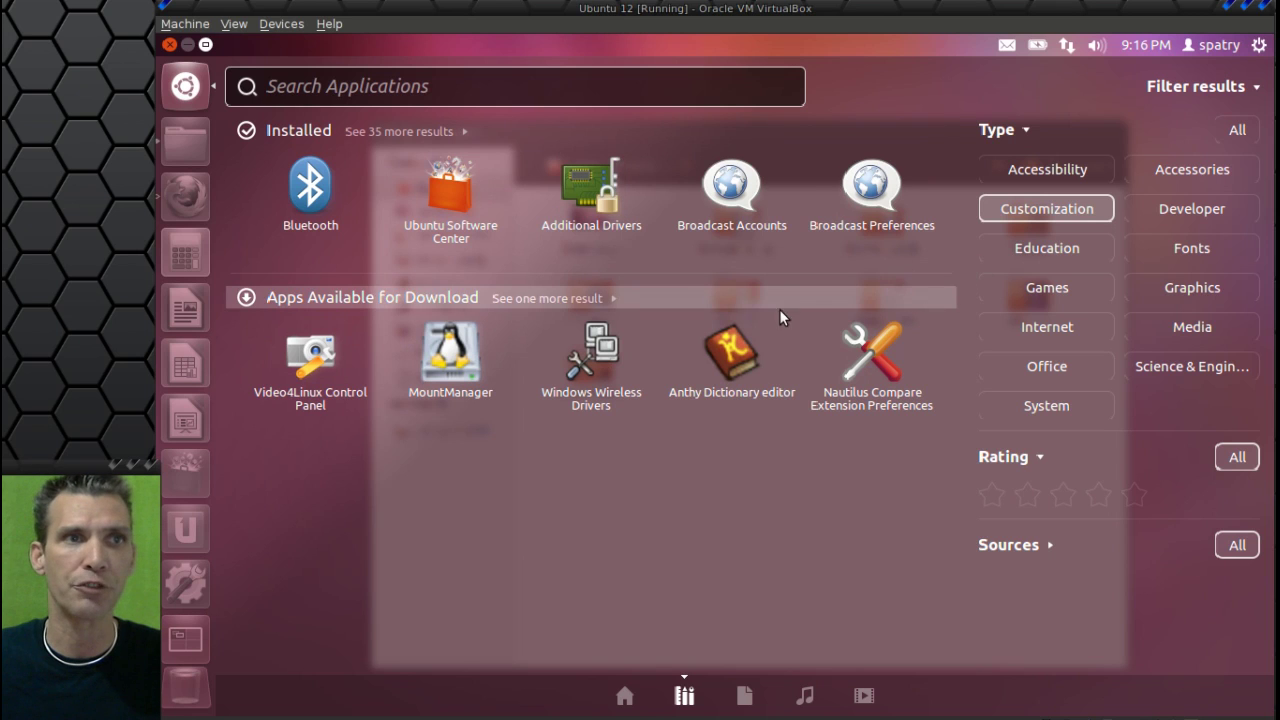
pyautogui.click(1047, 205)
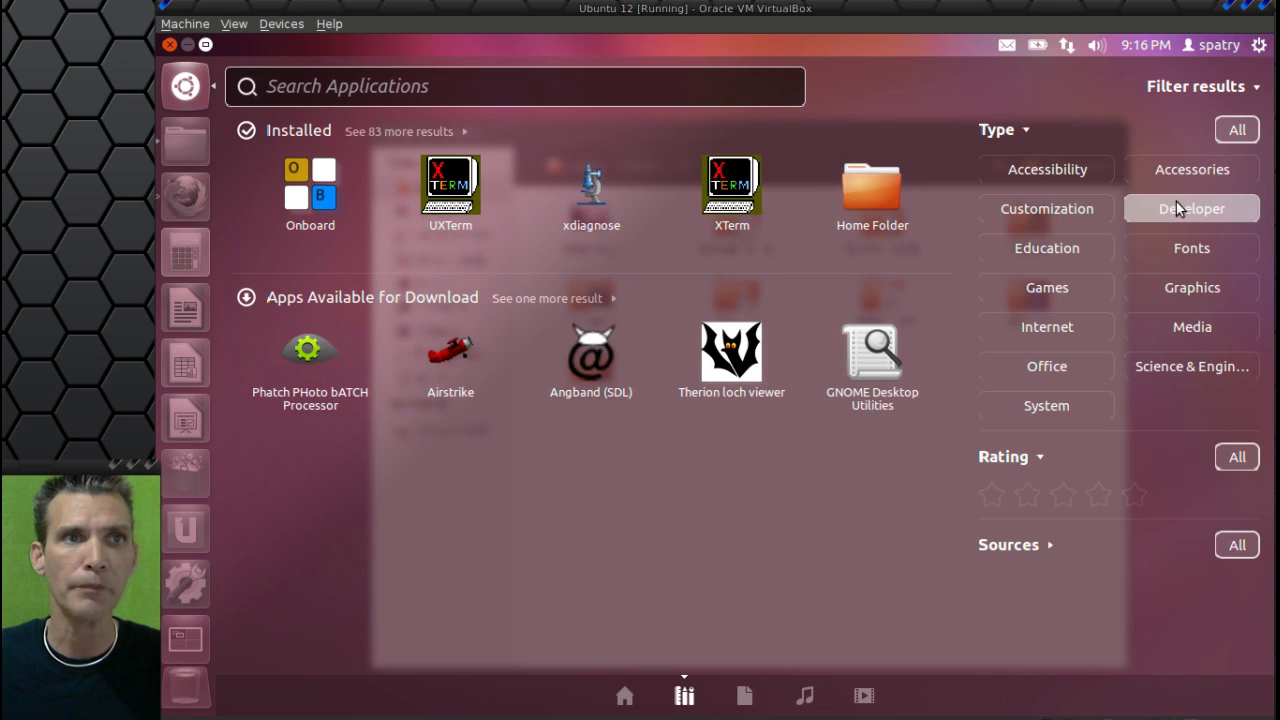
pyautogui.click(1178, 206)
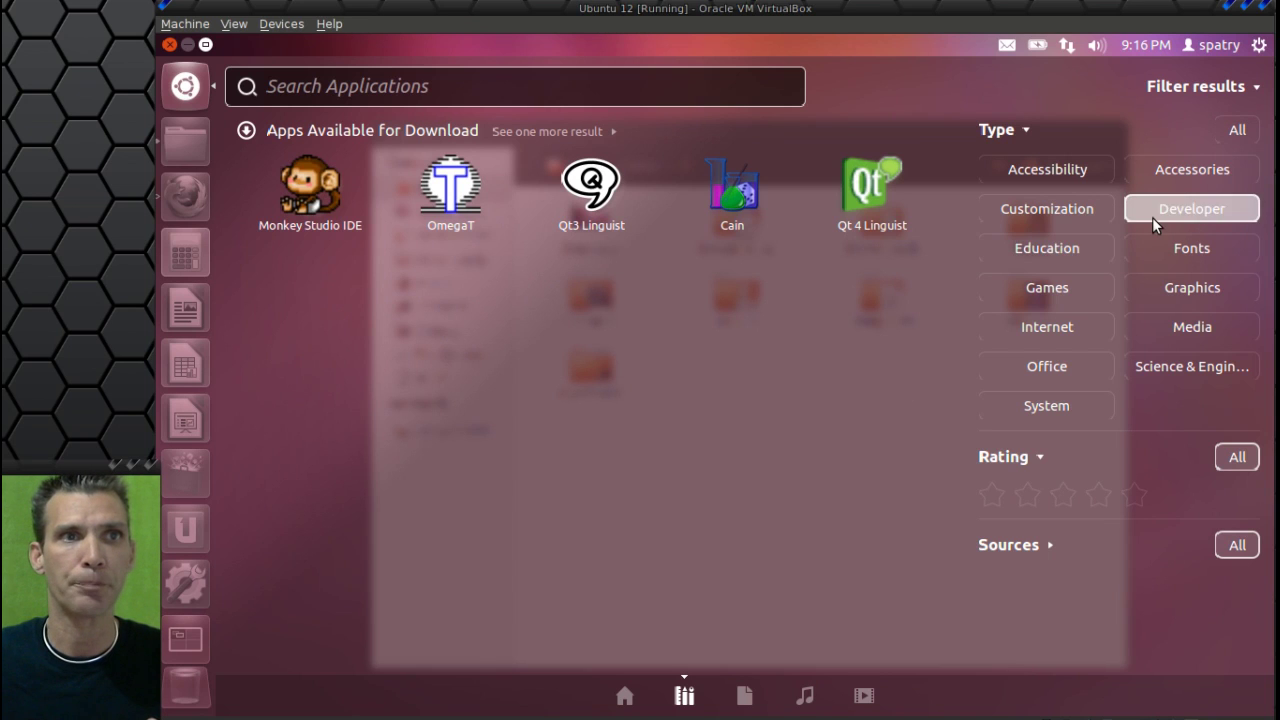
pyautogui.click(1152, 217)
pyautogui.click(1068, 252)
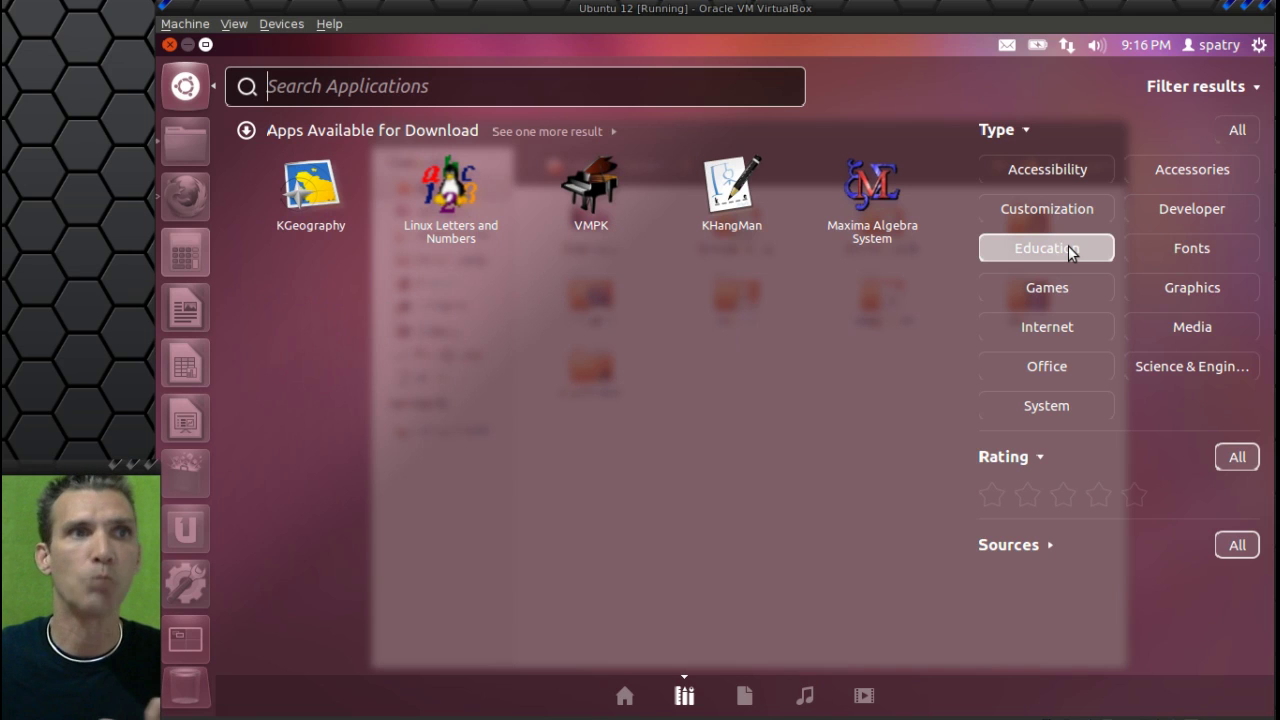
pyautogui.click(1068, 252)
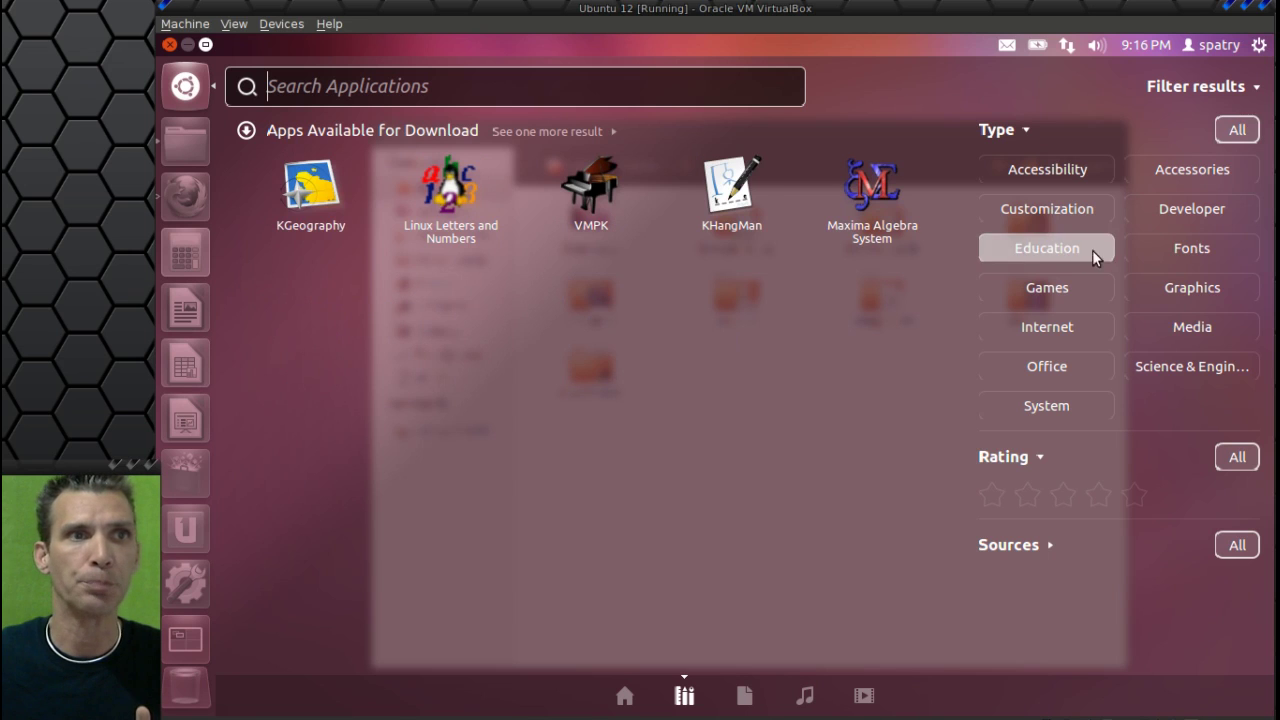
# Browse the applications of the Fonts and Games types, clearing each filter after viewing its apps.
pyautogui.click(1183, 252)
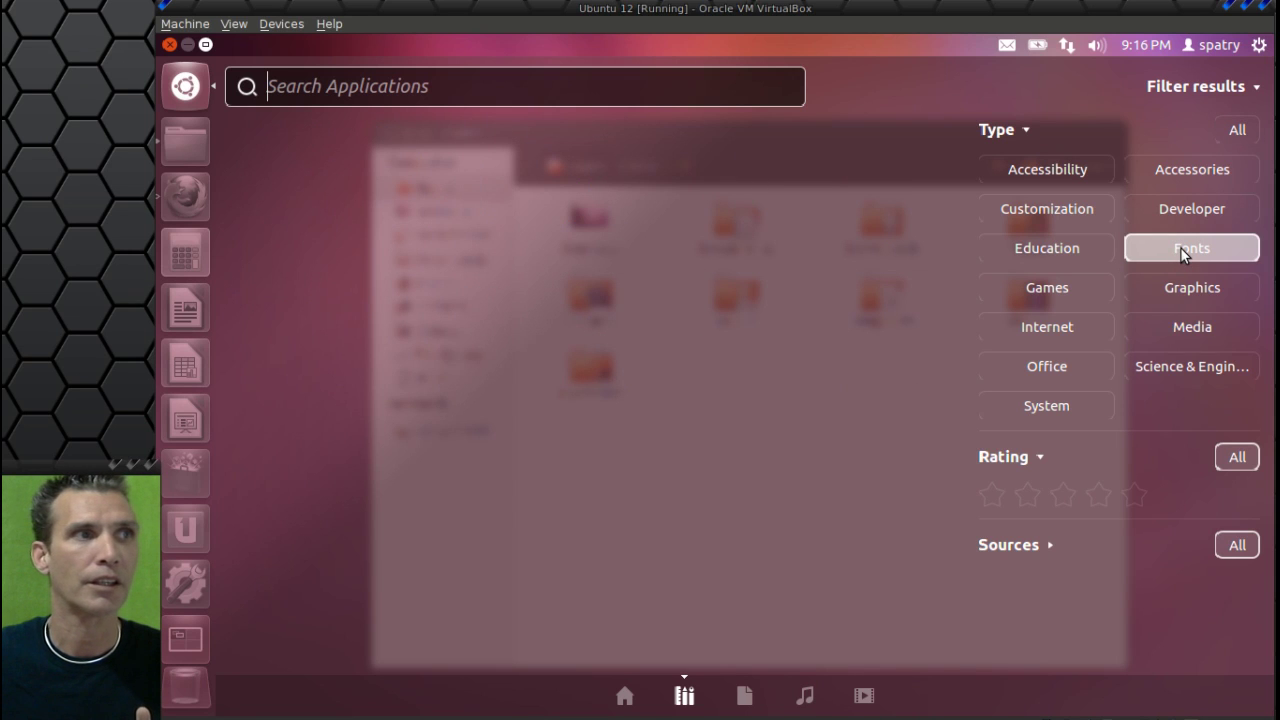
pyautogui.click(1186, 253)
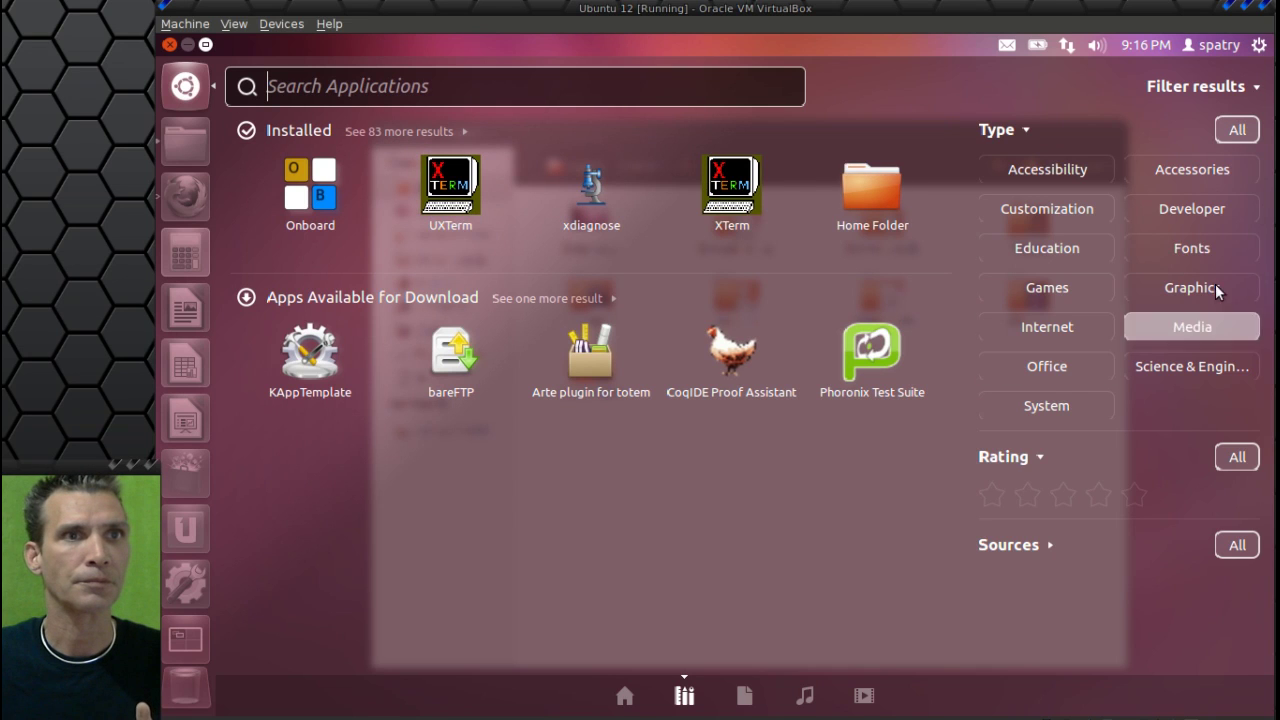
pyautogui.click(1205, 250)
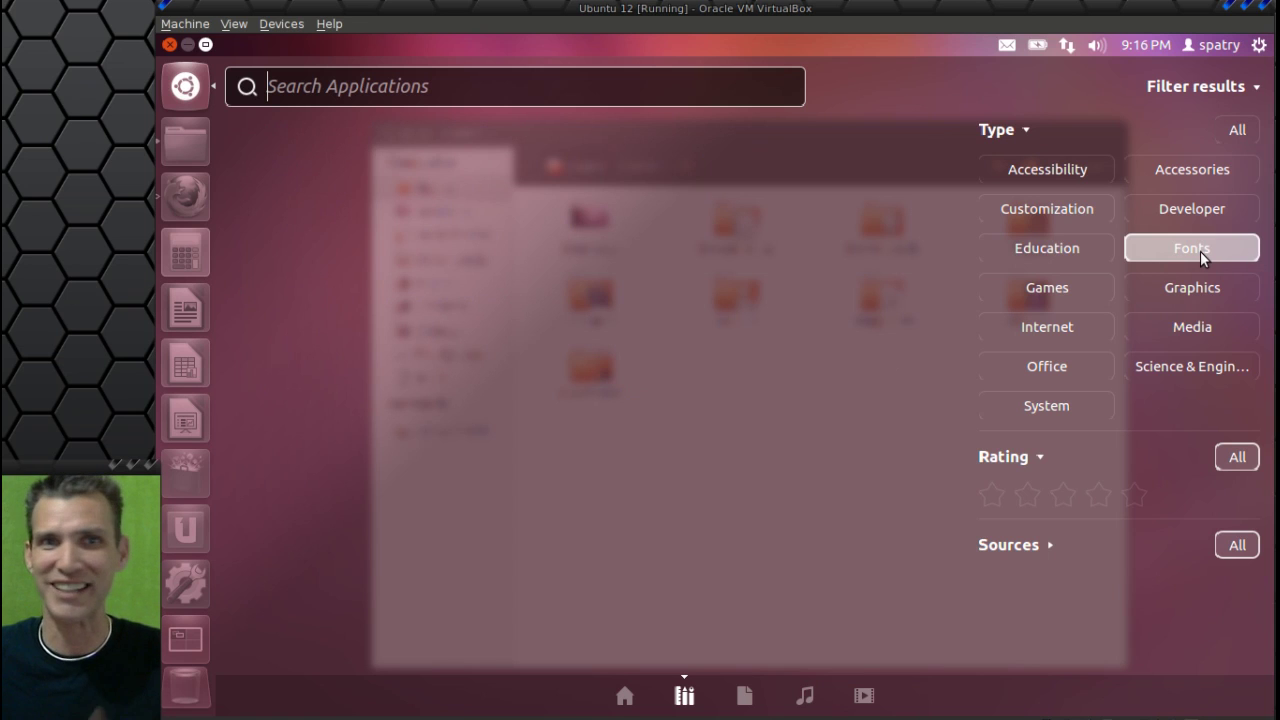
pyautogui.click(1199, 245)
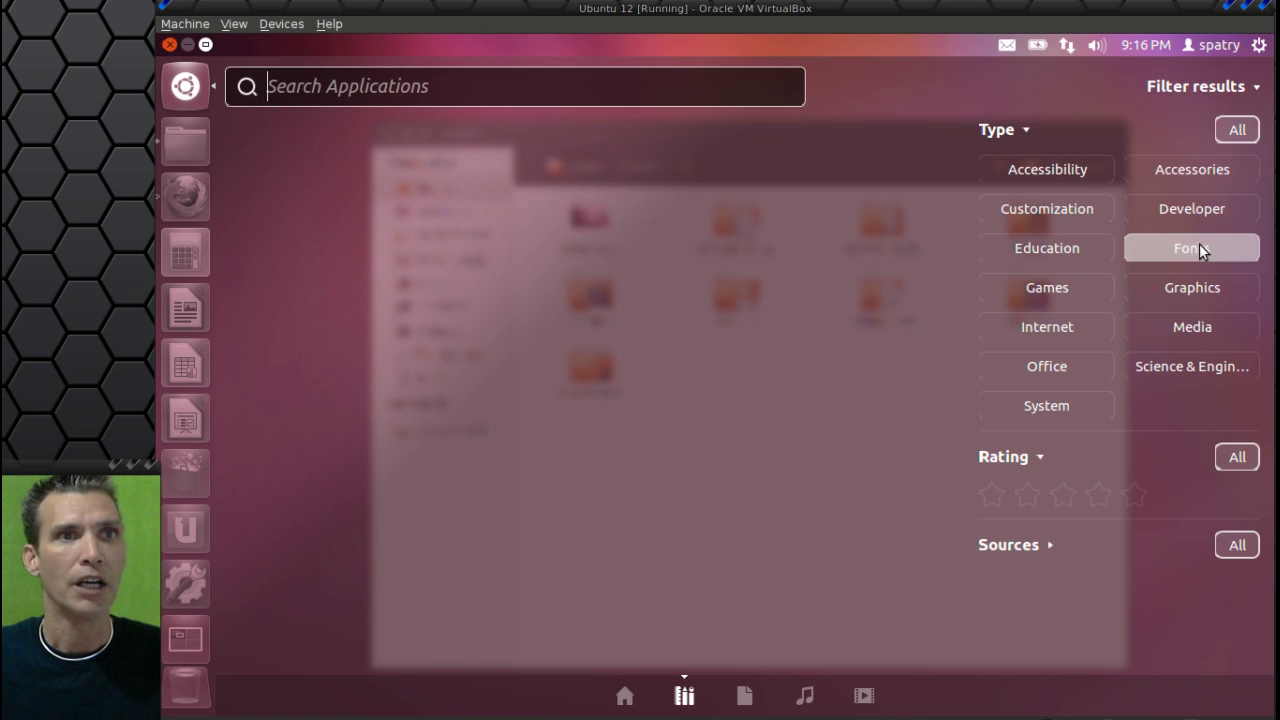
pyautogui.click(1071, 283)
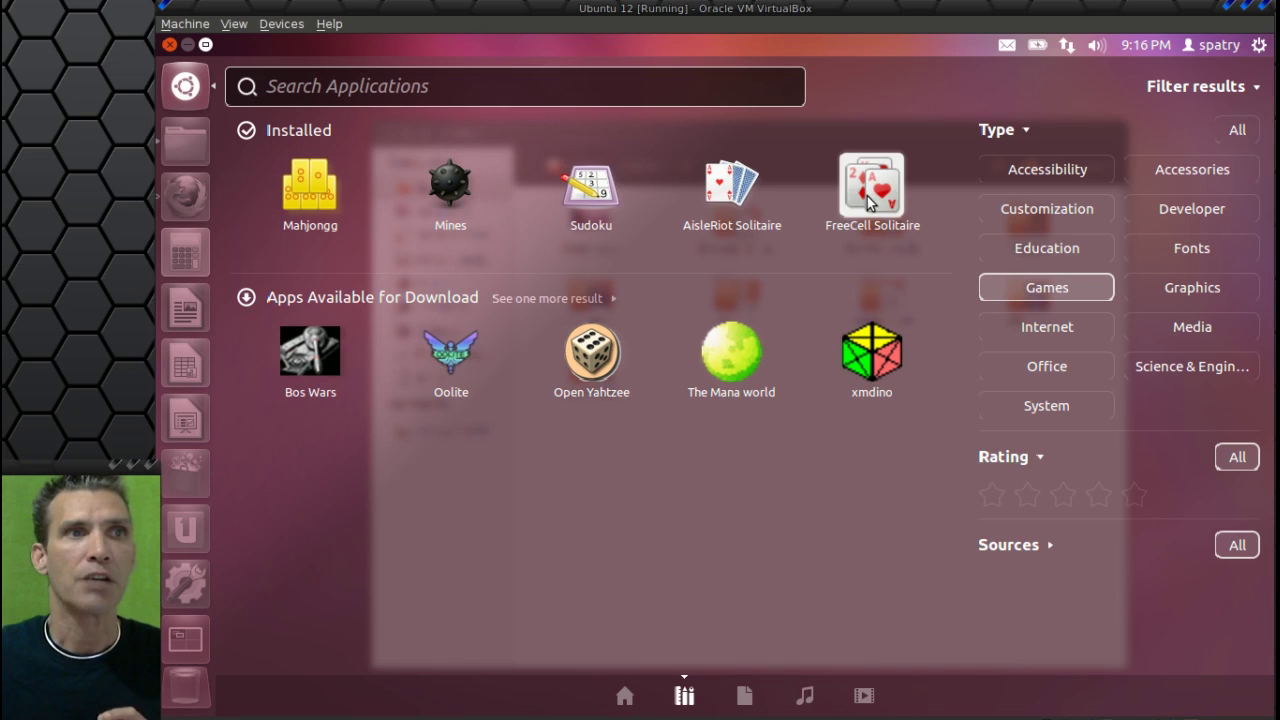
pyautogui.click(1018, 288)
# Browse the applications of the Graphics, Internet and Media types in turn.
pyautogui.click(1167, 287)
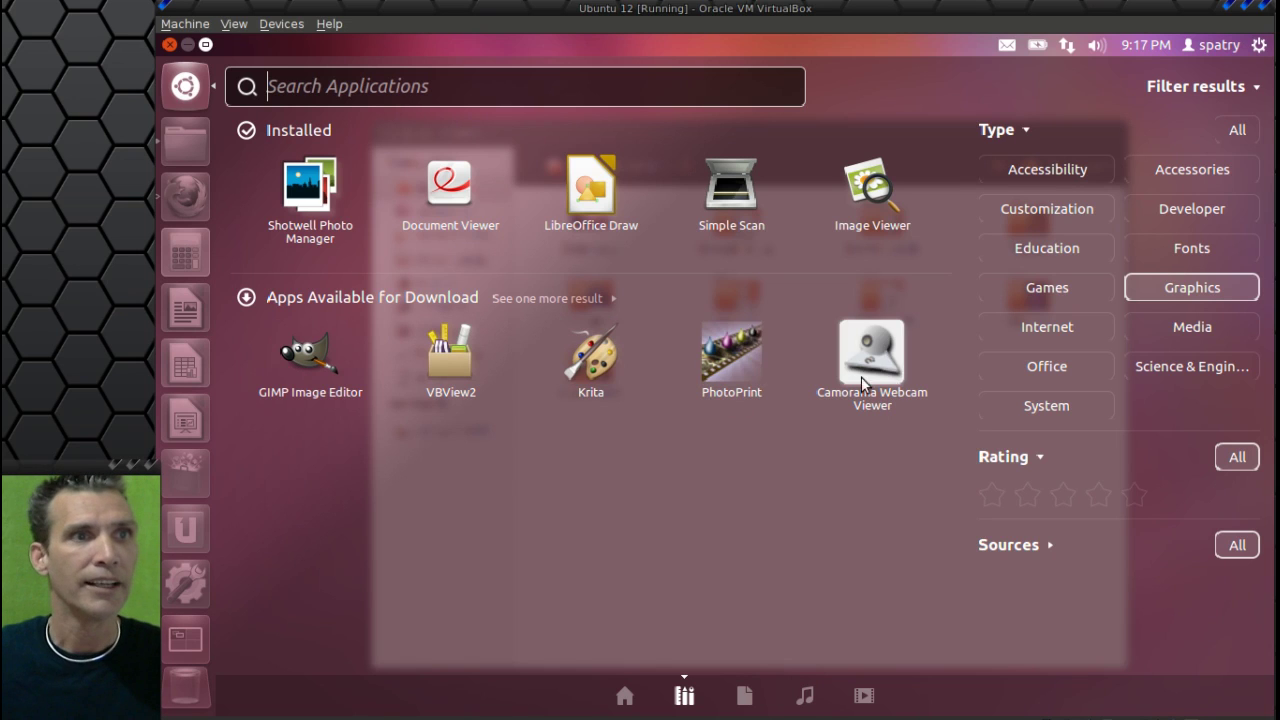
pyautogui.click(1157, 292)
pyautogui.click(1061, 332)
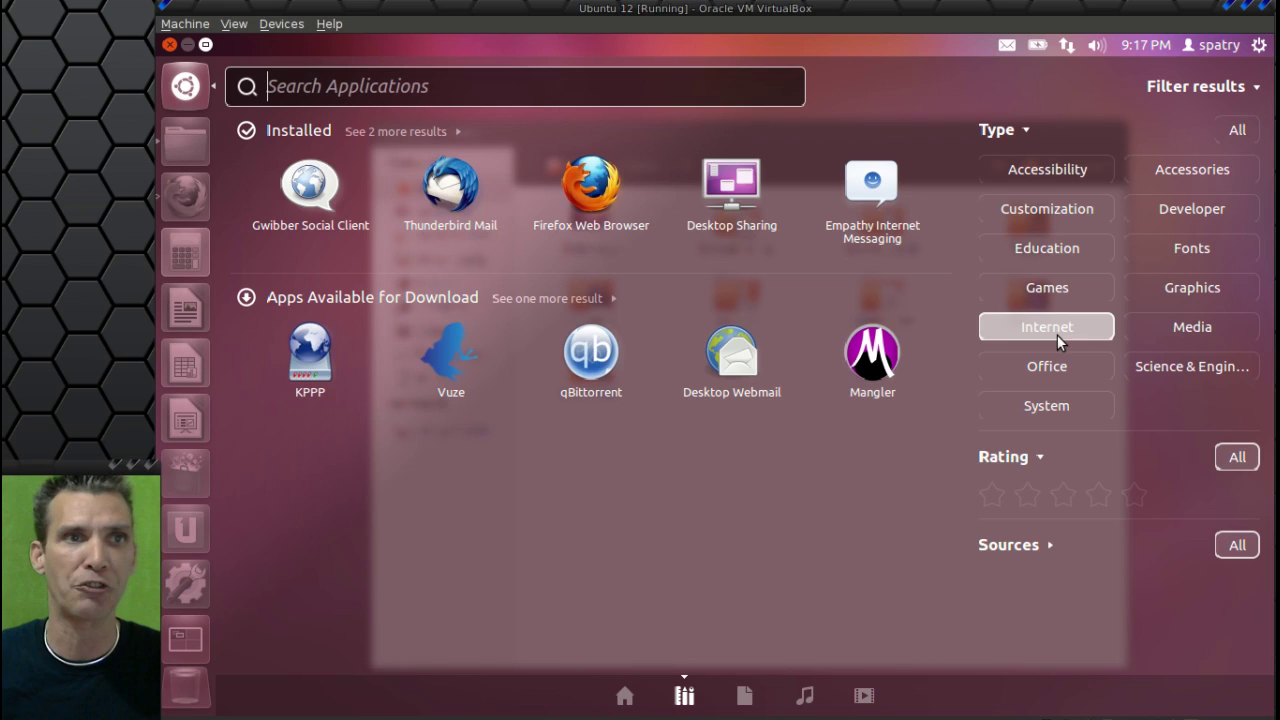
pyautogui.click(1057, 335)
pyautogui.click(1180, 324)
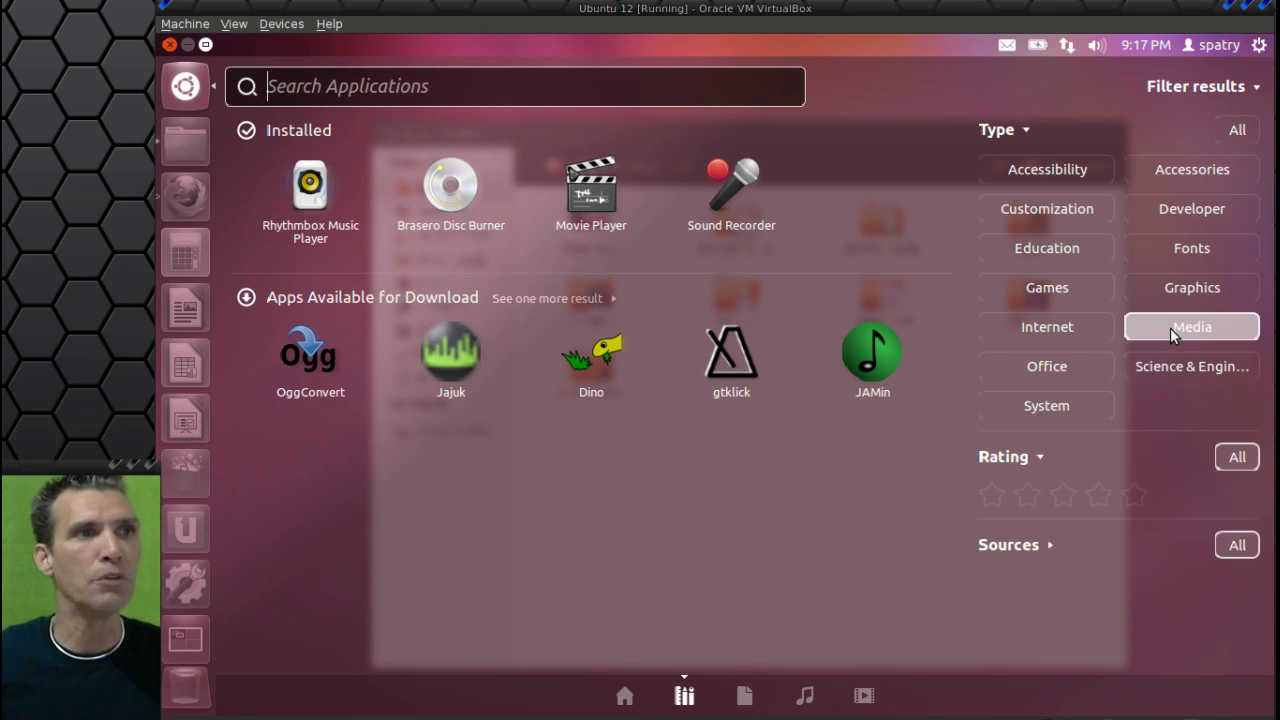
# Browse the applications of the Office type and of the Science & Engineering type.
pyautogui.click(1056, 366)
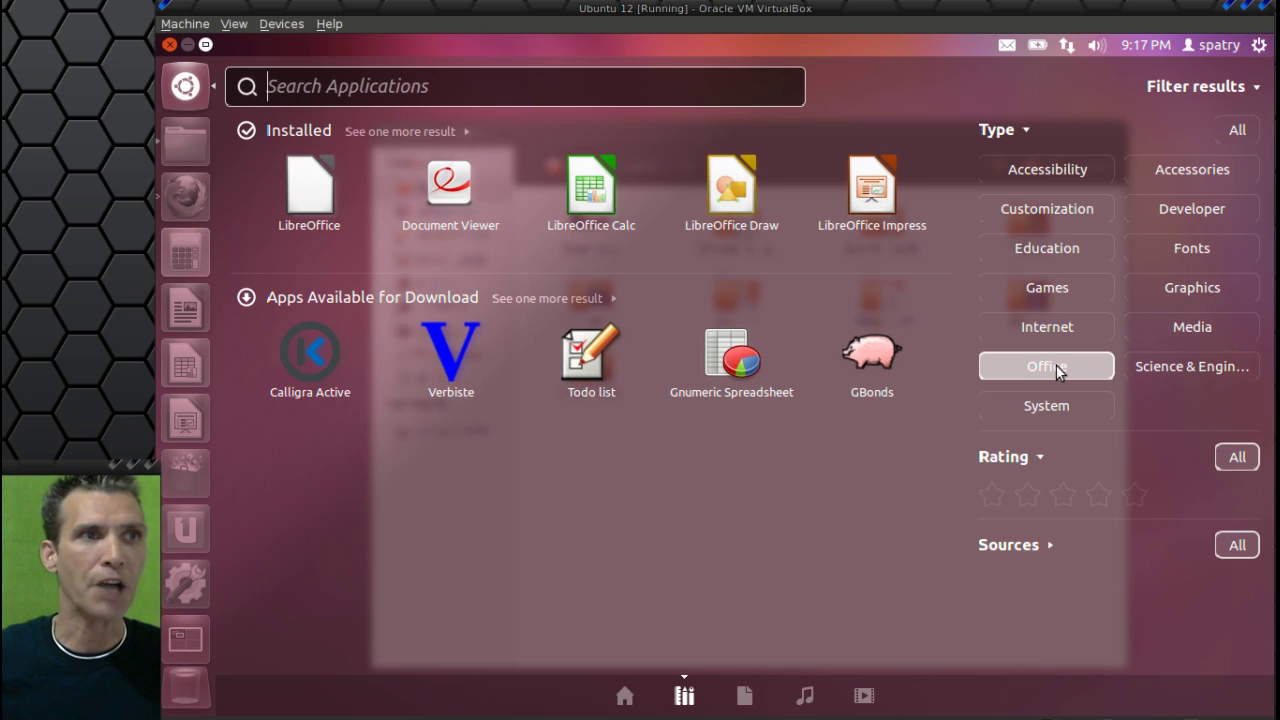
pyautogui.click(1174, 365)
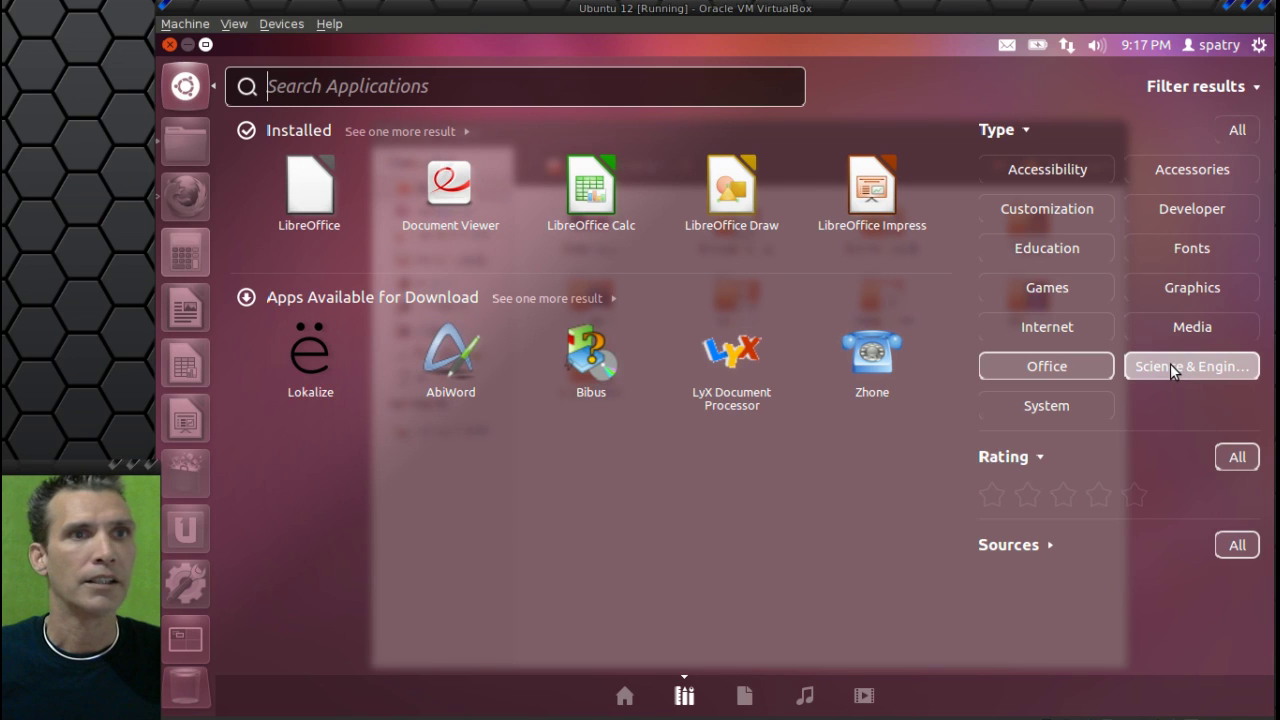
pyautogui.click(1170, 363)
pyautogui.click(1059, 370)
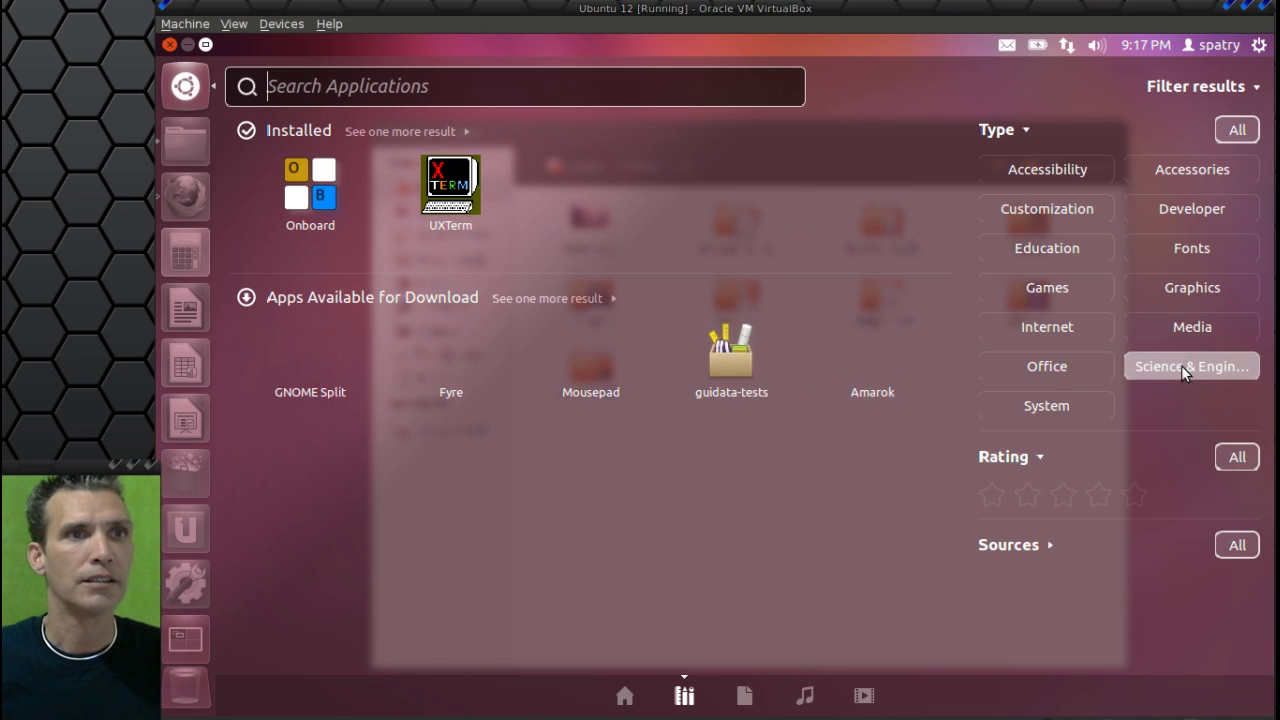
pyautogui.click(1182, 367)
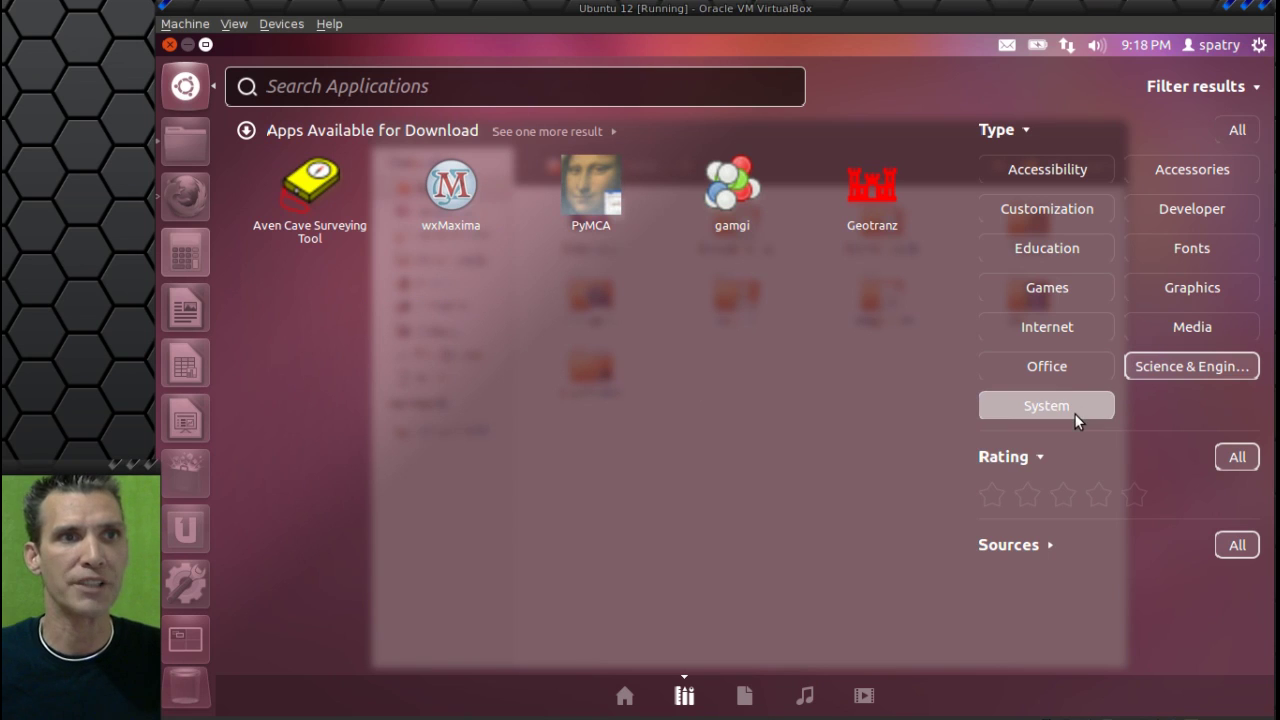
# Filter the applications to System only and expand the installed results to examine the full list.
pyautogui.click(1074, 413)
pyautogui.click(1187, 364)
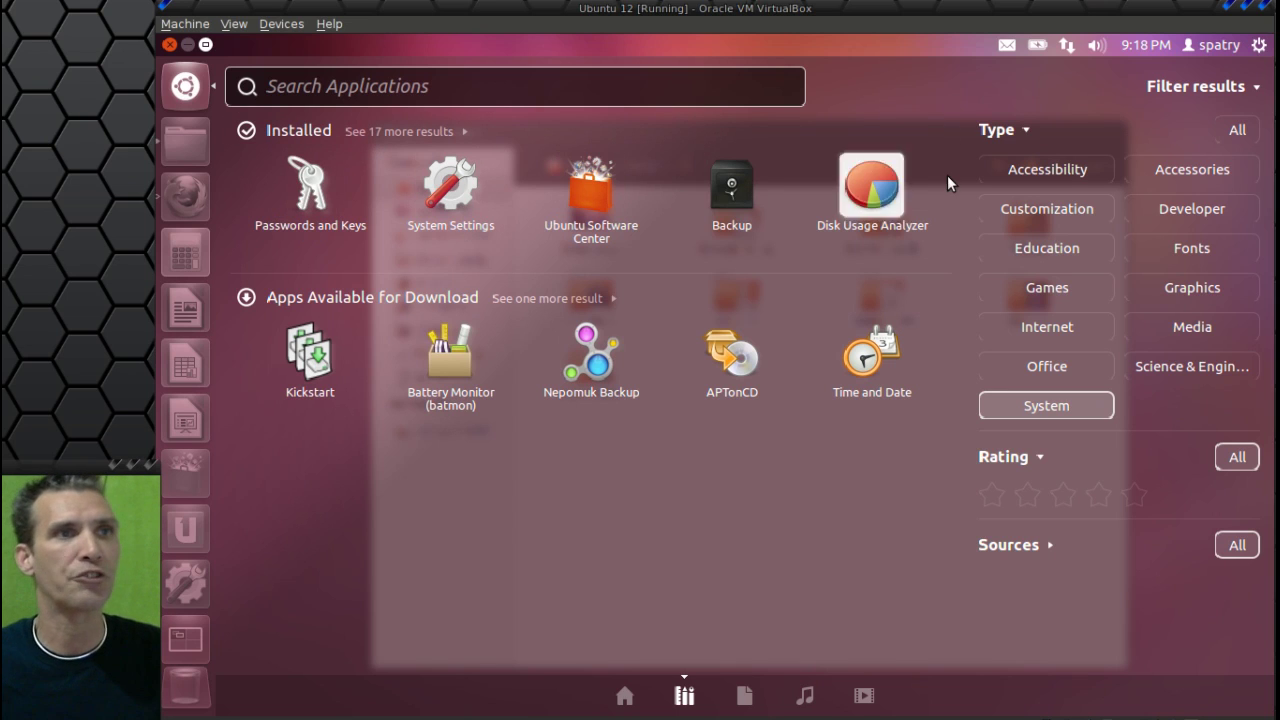
pyautogui.click(408, 133)
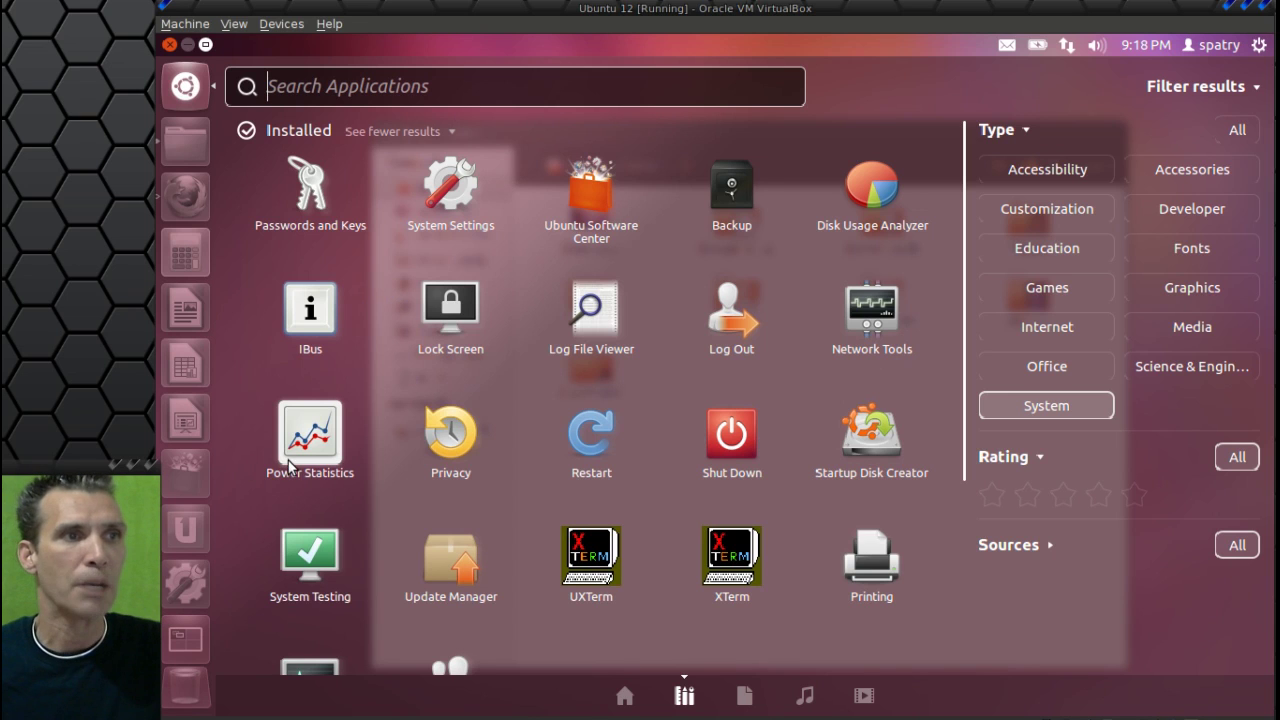
pyautogui.scroll(-1, 289, 463)
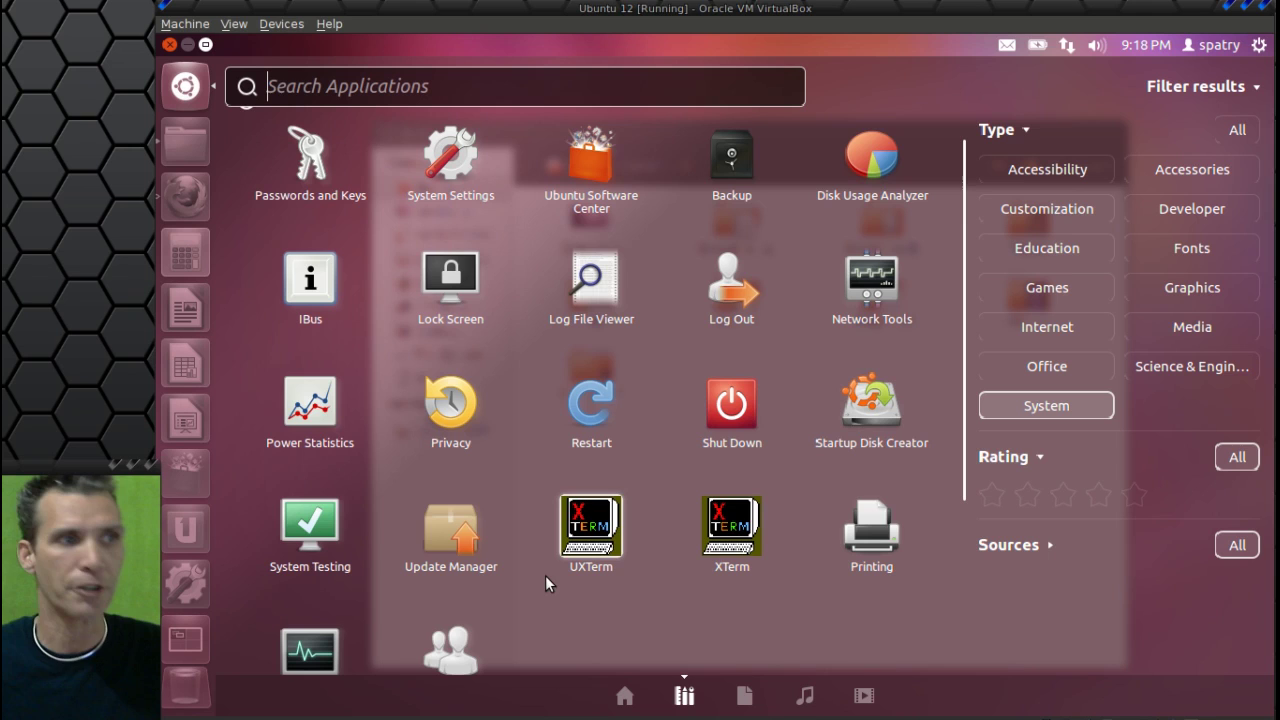
pyautogui.scroll(-2, 496, 569)
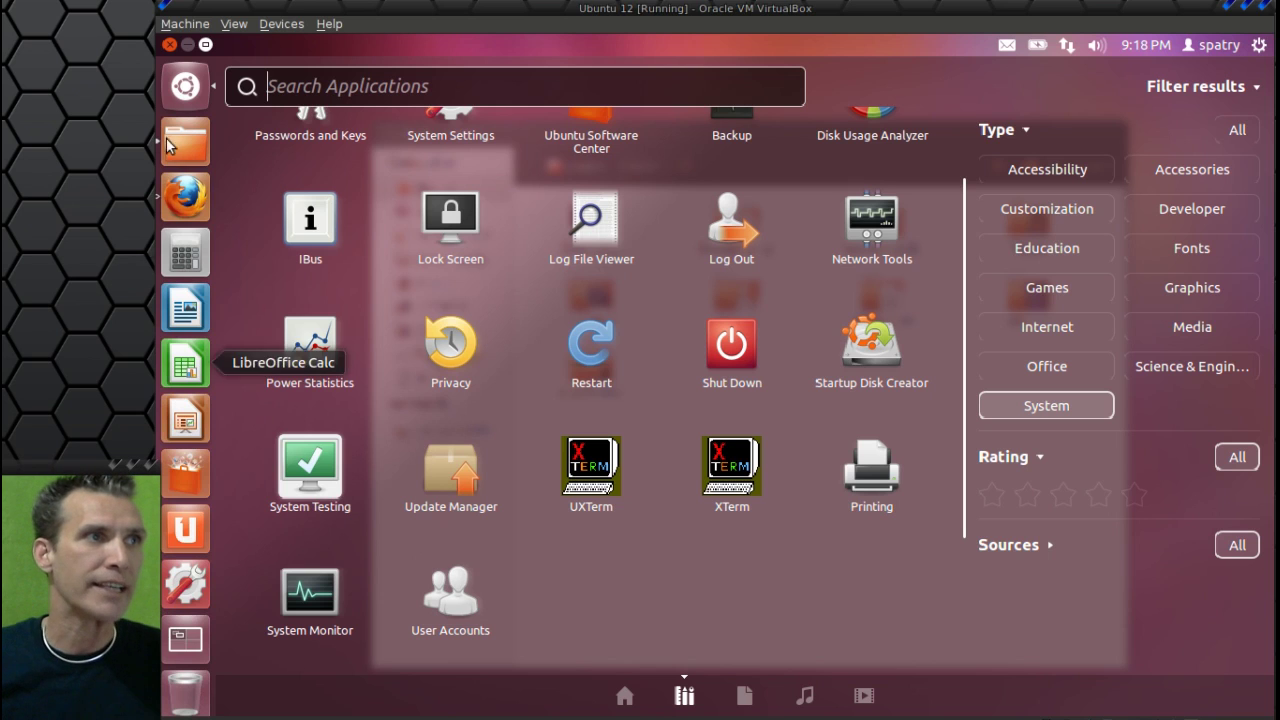
# Close the Dash and move the Calculator launcher entry directly below System Settings.
pyautogui.click(184, 86)
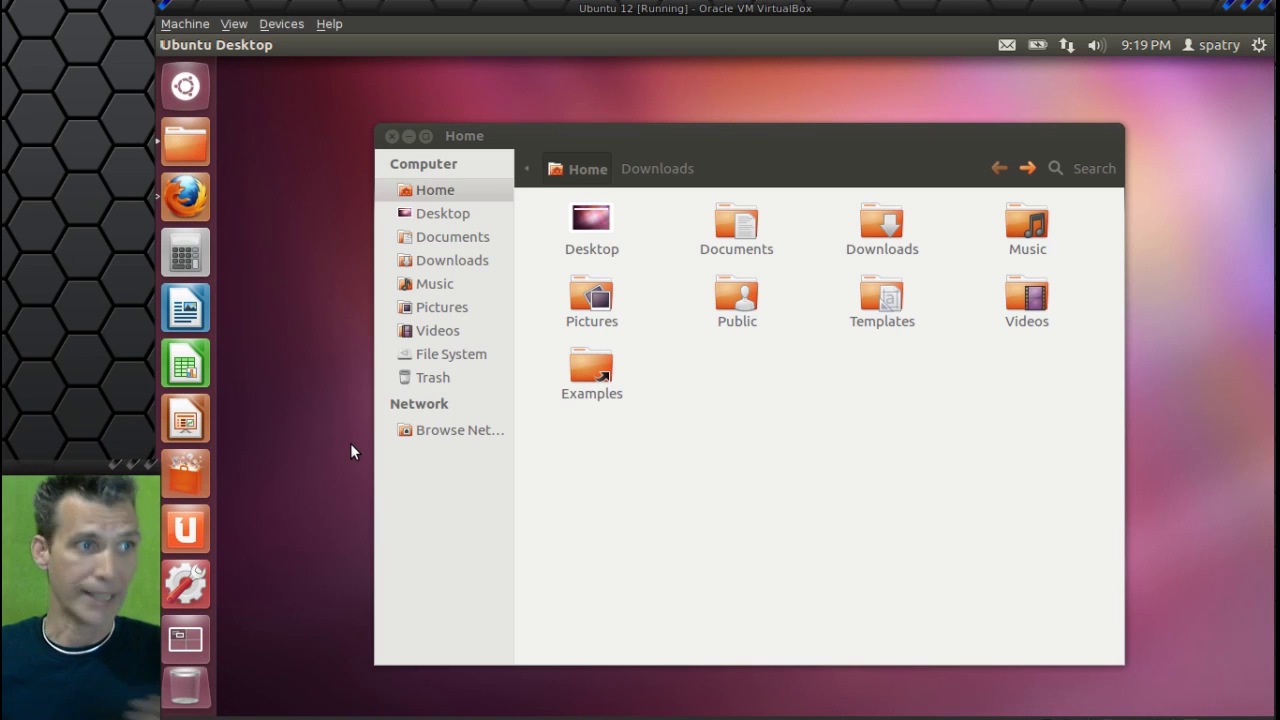
pyautogui.moveTo(186, 253); pyautogui.dragTo(189, 585)
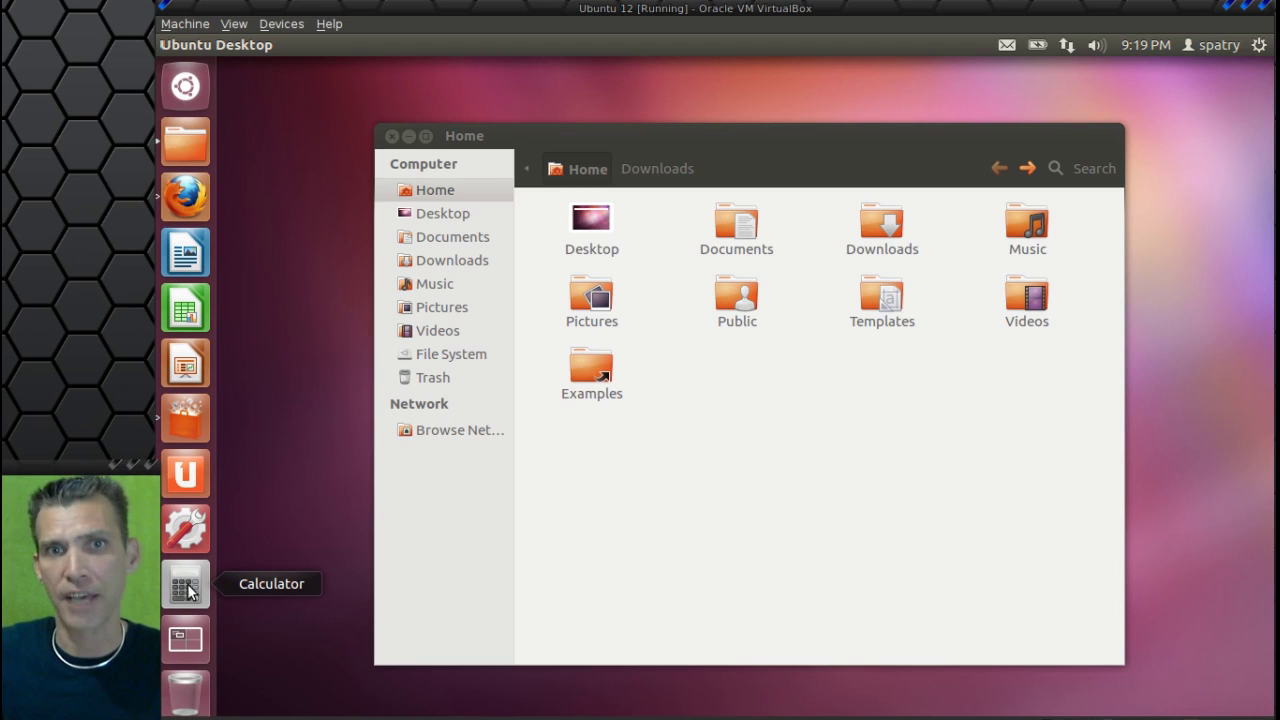
# Try to add the Downloads folder to the launcher, and open Downloads in the Home file window.
pyautogui.moveTo(881, 213); pyautogui.dragTo(186, 226)
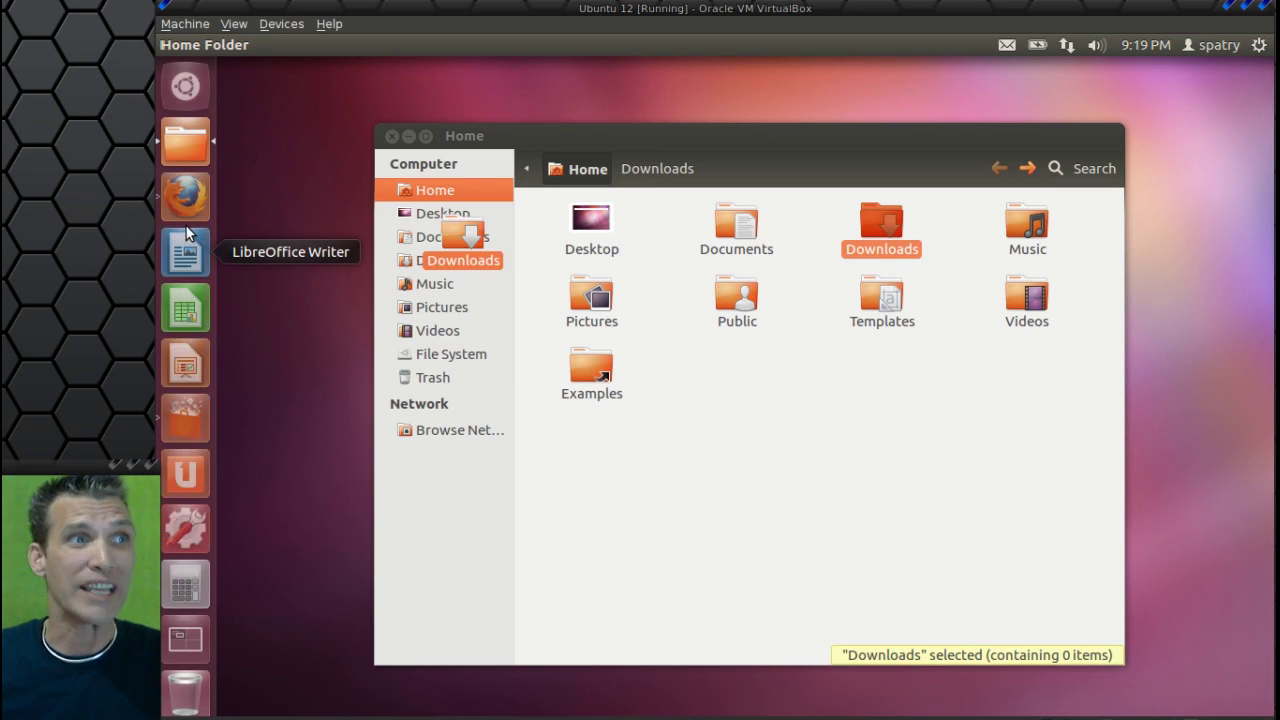
pyautogui.click(186, 149)
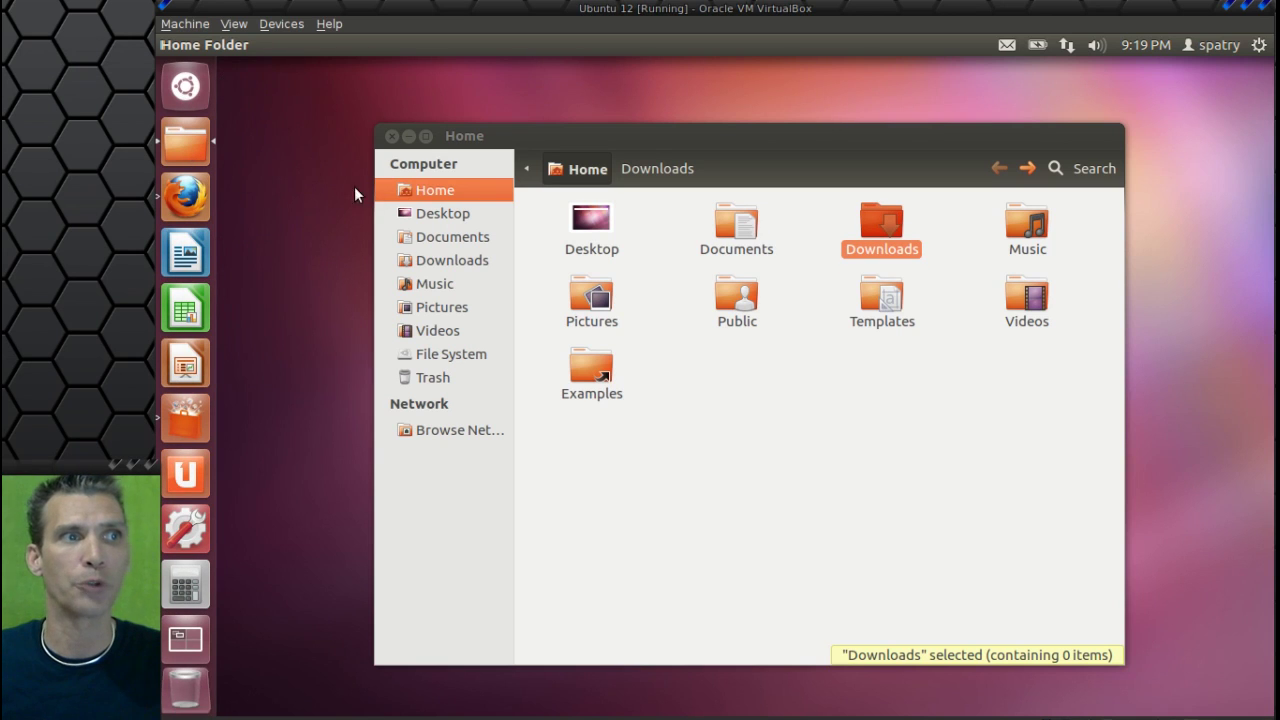
pyautogui.click(439, 263)
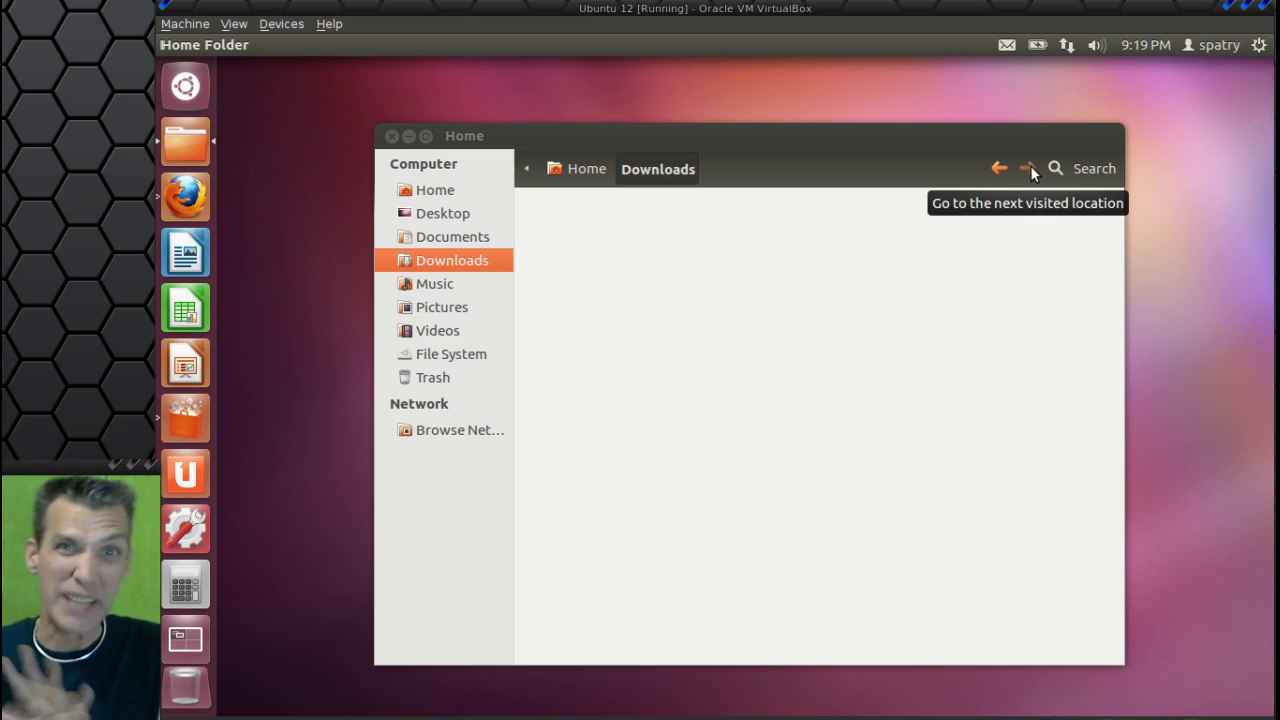
# Show all four workspaces, shift the file manager window within its workspace and switch to the Firefox workspace.
pyautogui.click(191, 643)
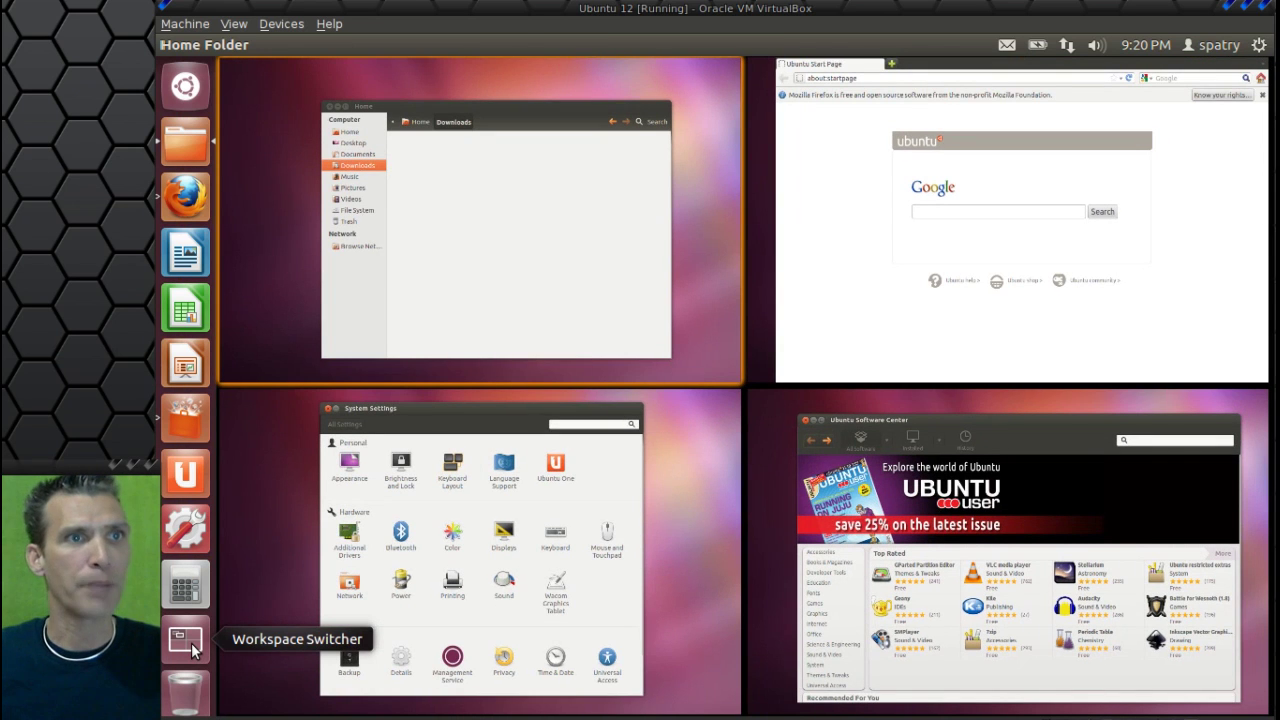
pyautogui.moveTo(529, 123); pyautogui.dragTo(507, 147)
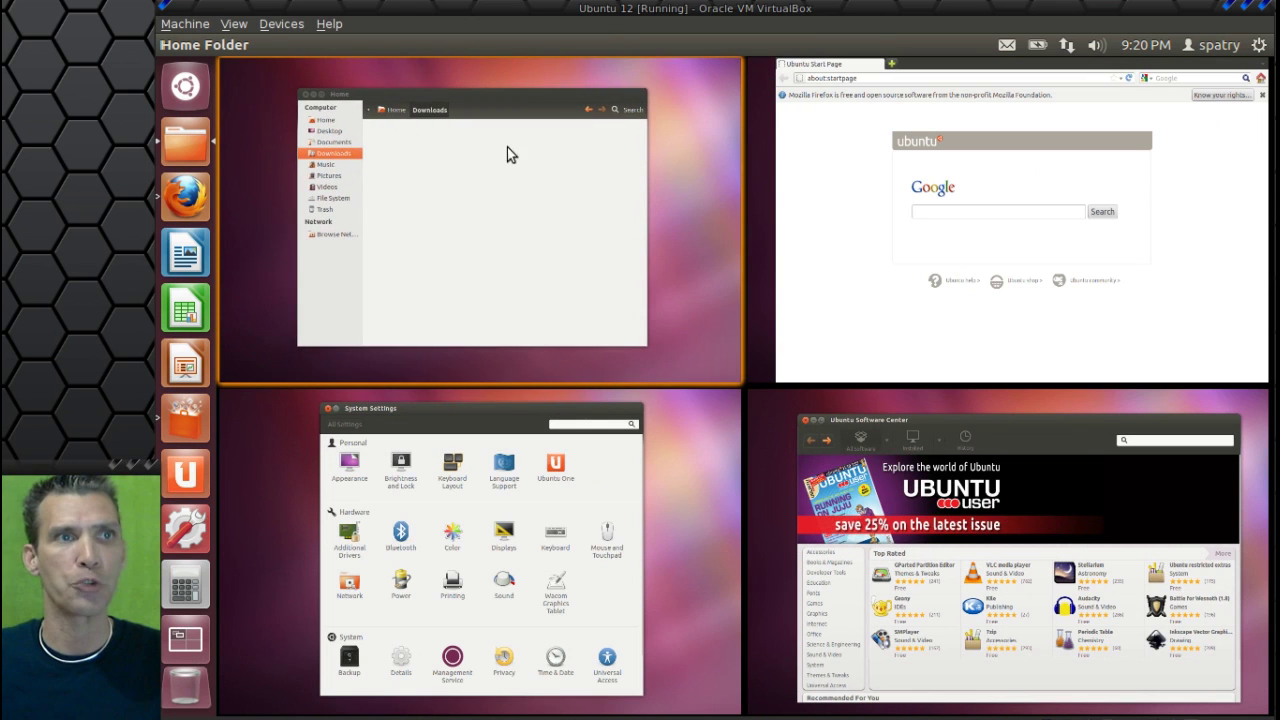
pyautogui.click(878, 250)
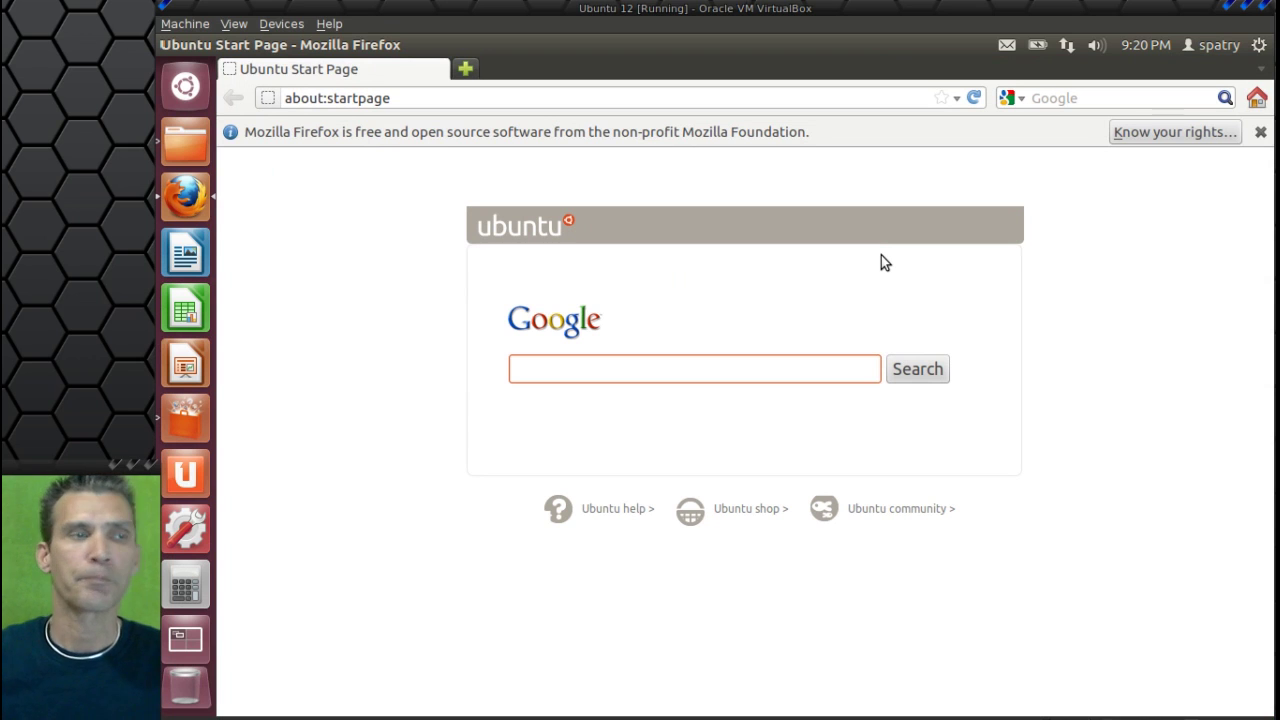
# Switch to the Ubuntu Software Center workspace and look over its start page down to the recommendations.
pyautogui.click(190, 640)
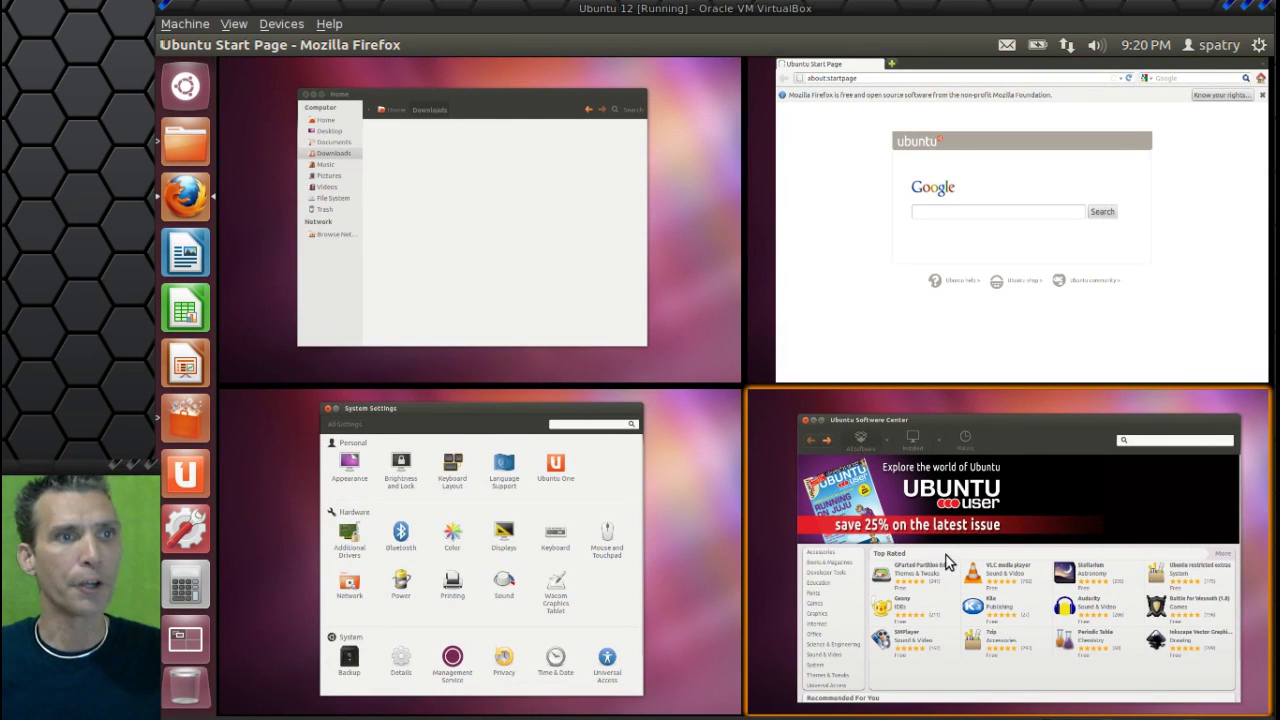
pyautogui.click(945, 557)
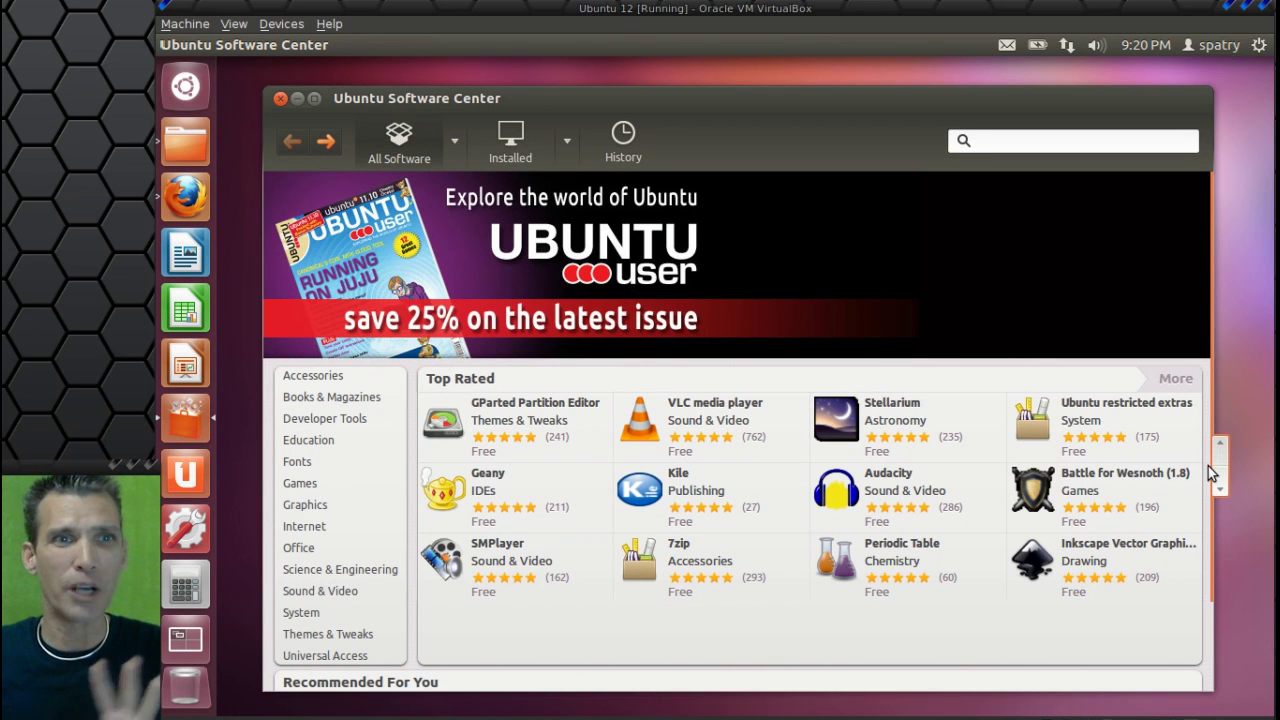
pyautogui.moveTo(1208, 467); pyautogui.dragTo(1232, 522)
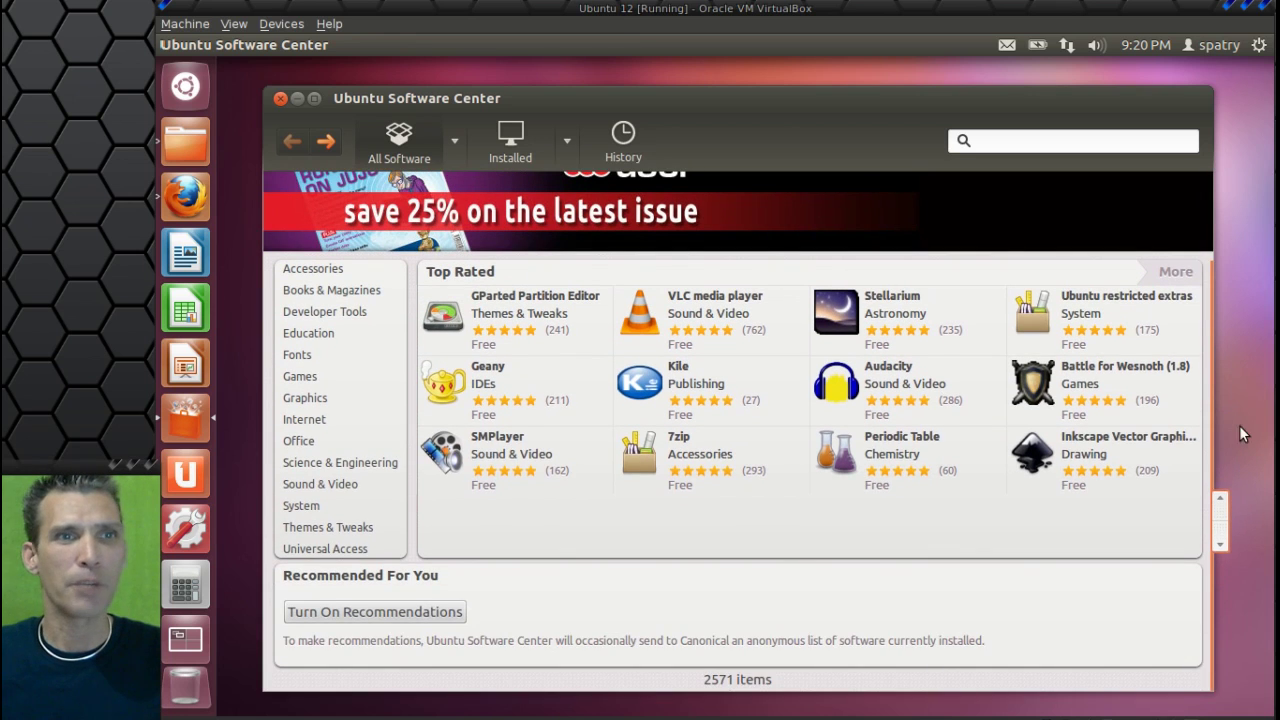
pyautogui.moveTo(1243, 434); pyautogui.dragTo(1228, 333)
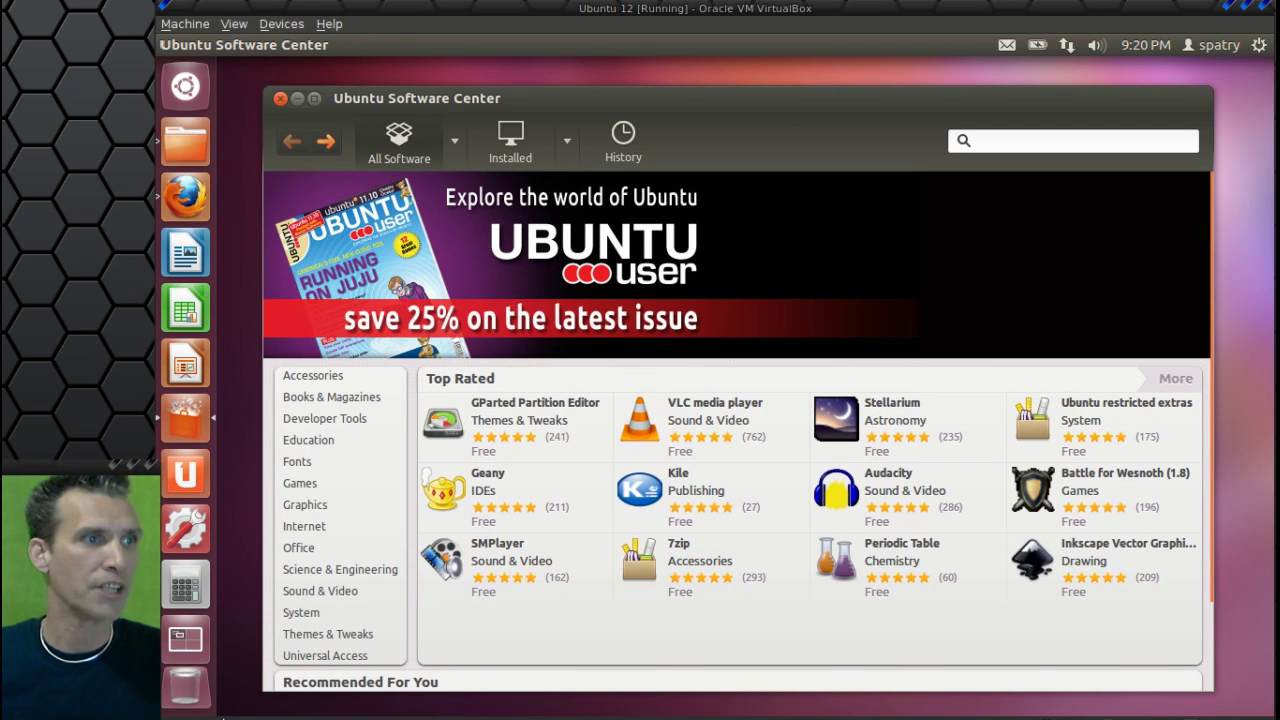
# Switch to the System Settings workspace and view the entries of the system menu in the panel.
pyautogui.click(184, 630)
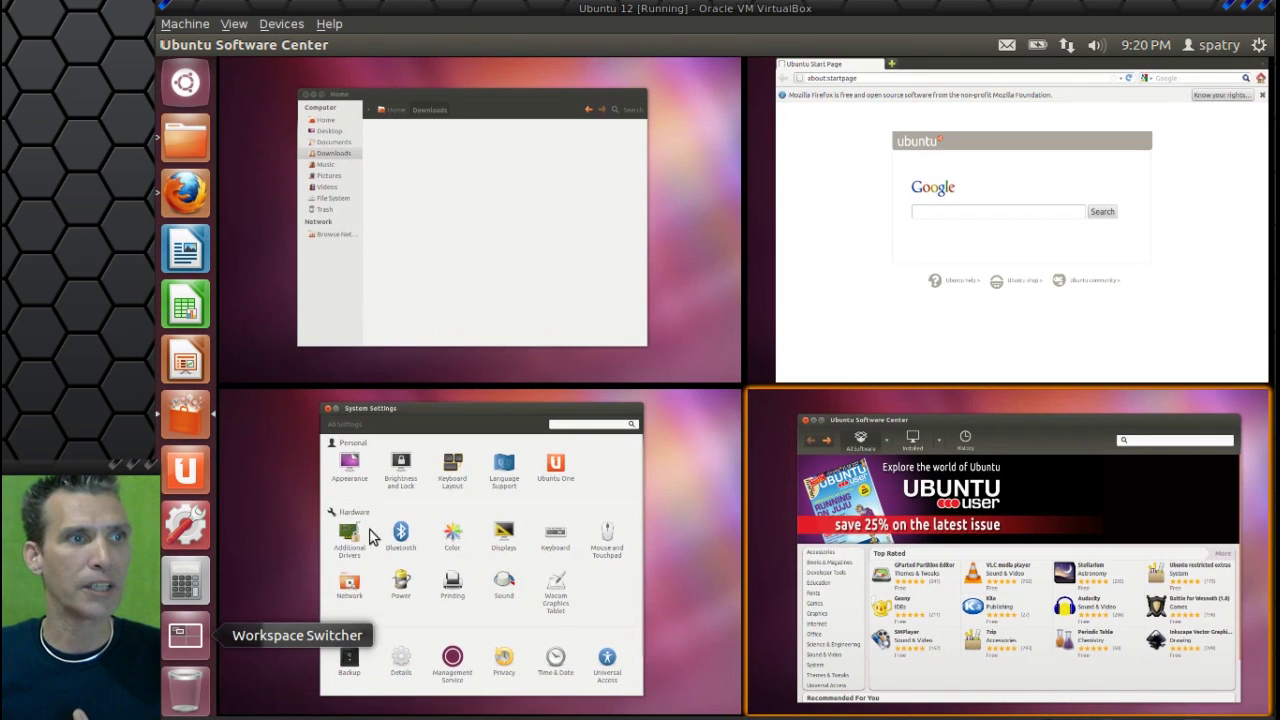
pyautogui.click(399, 514)
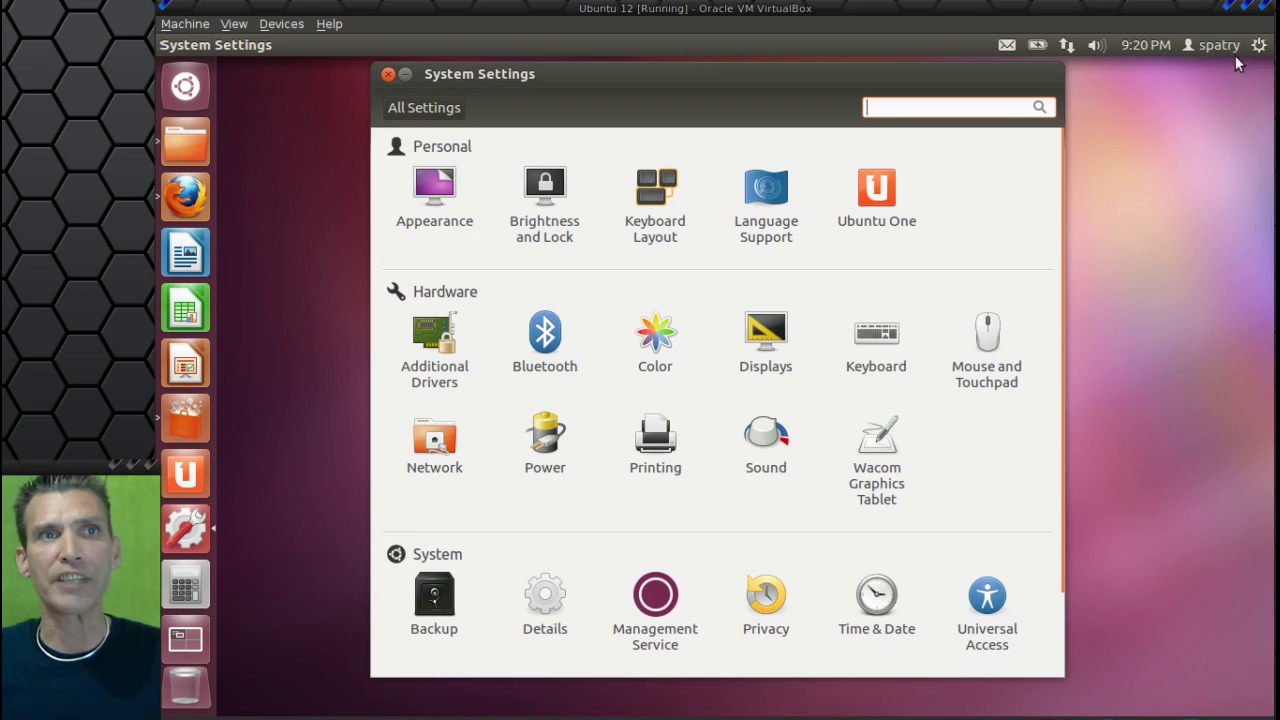
pyautogui.click(1258, 45)
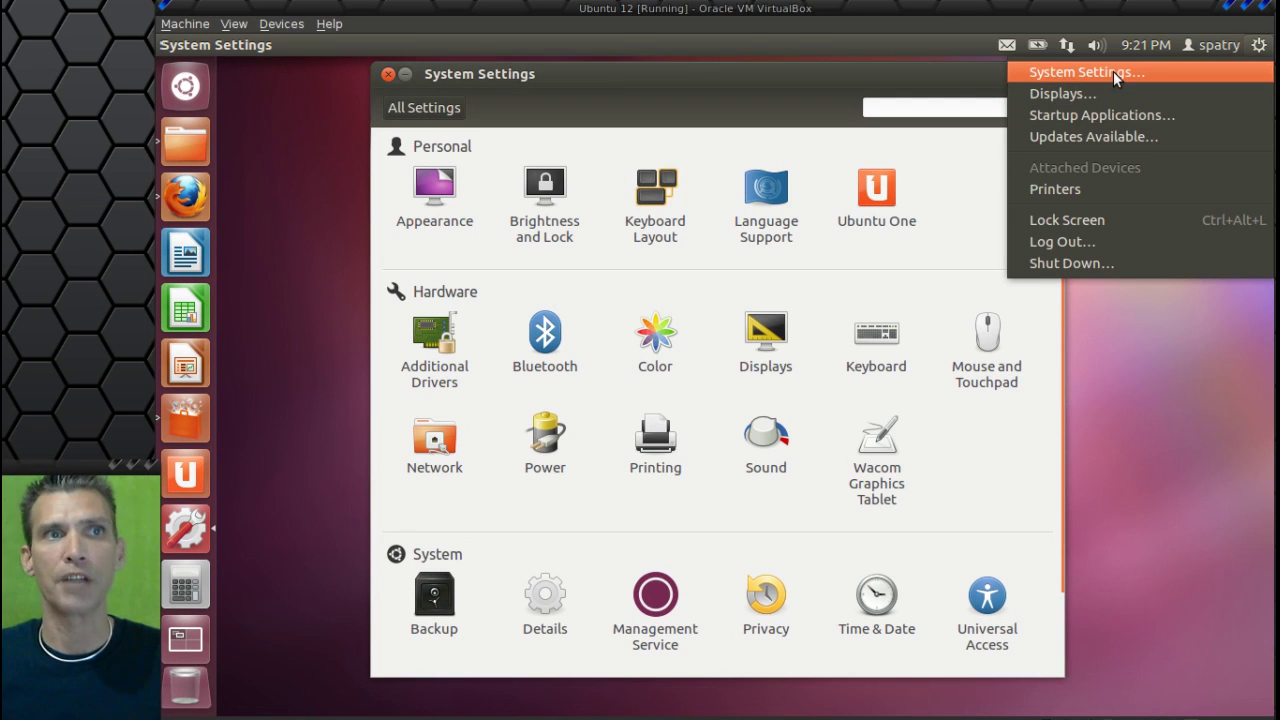
pyautogui.click(757, 76)
# Move the System Settings window slightly lower and look through all its Personal, Hardware and System items.
pyautogui.moveTo(757, 76); pyautogui.dragTo(759, 95)
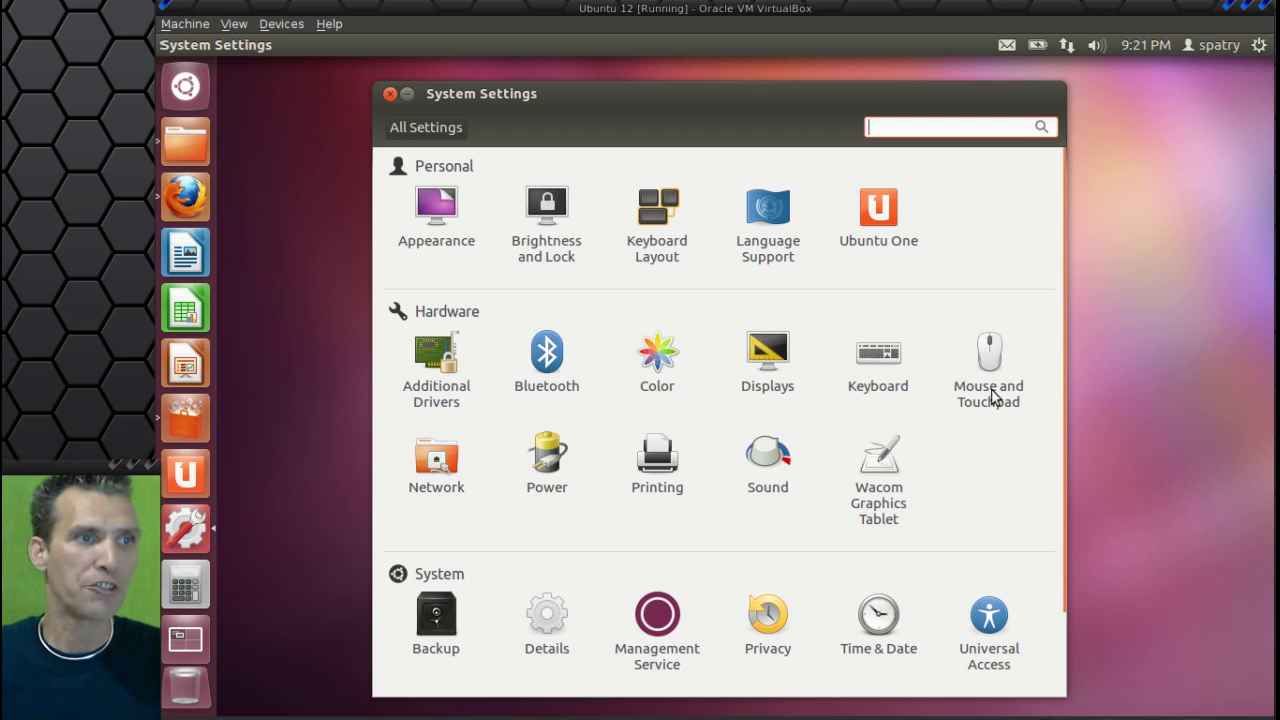
pyautogui.scroll(-2, 965, 533)
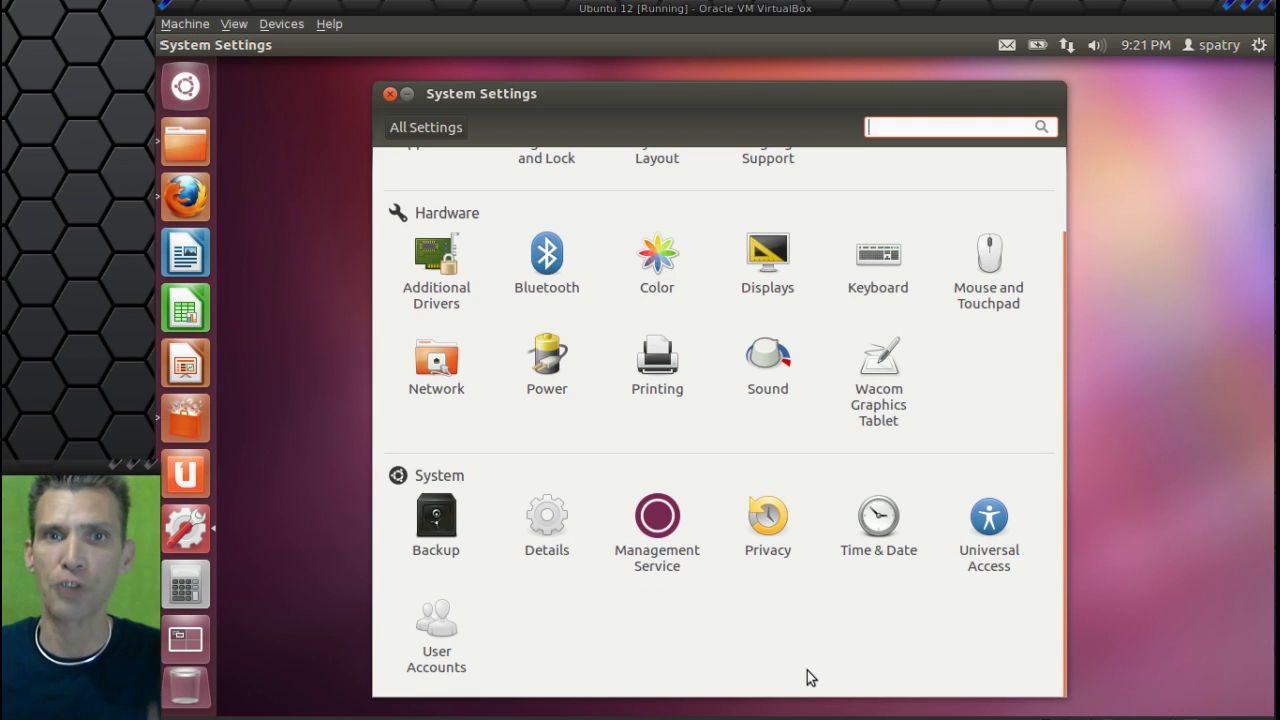
pyautogui.scroll(2, 810, 678)
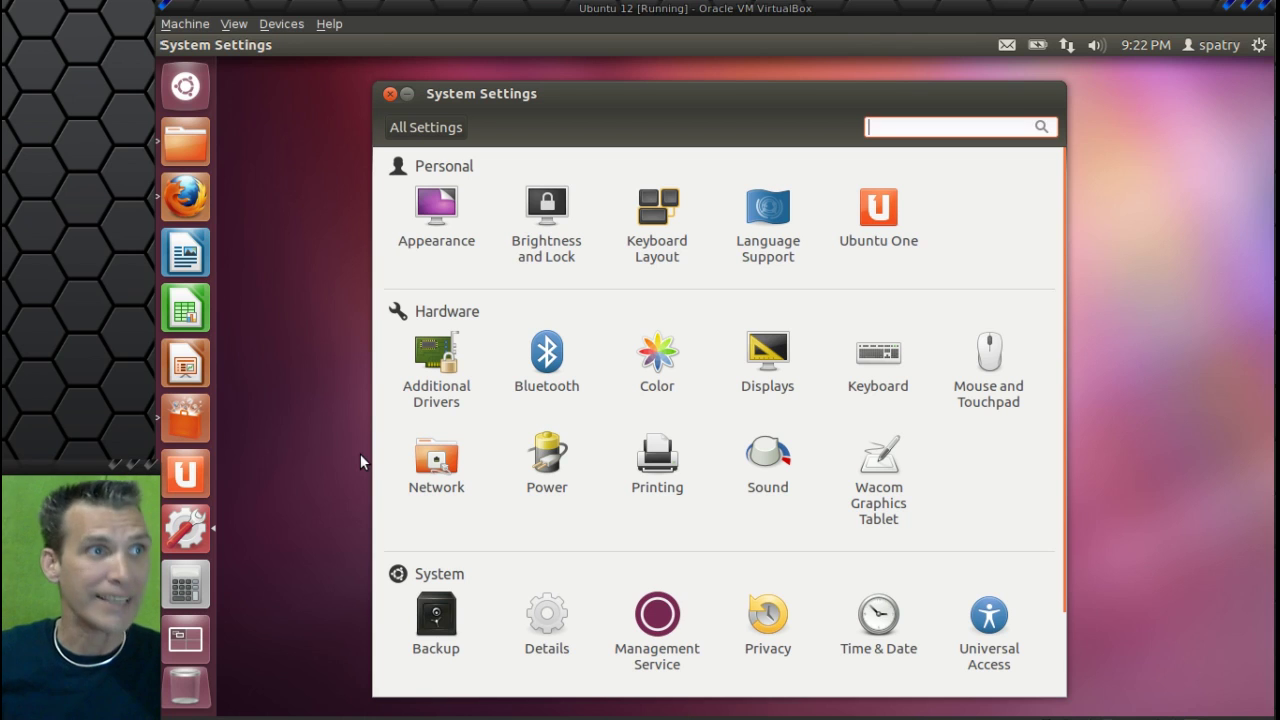
# Bring up the Dash home view briefly and close it again.
pyautogui.press('super')
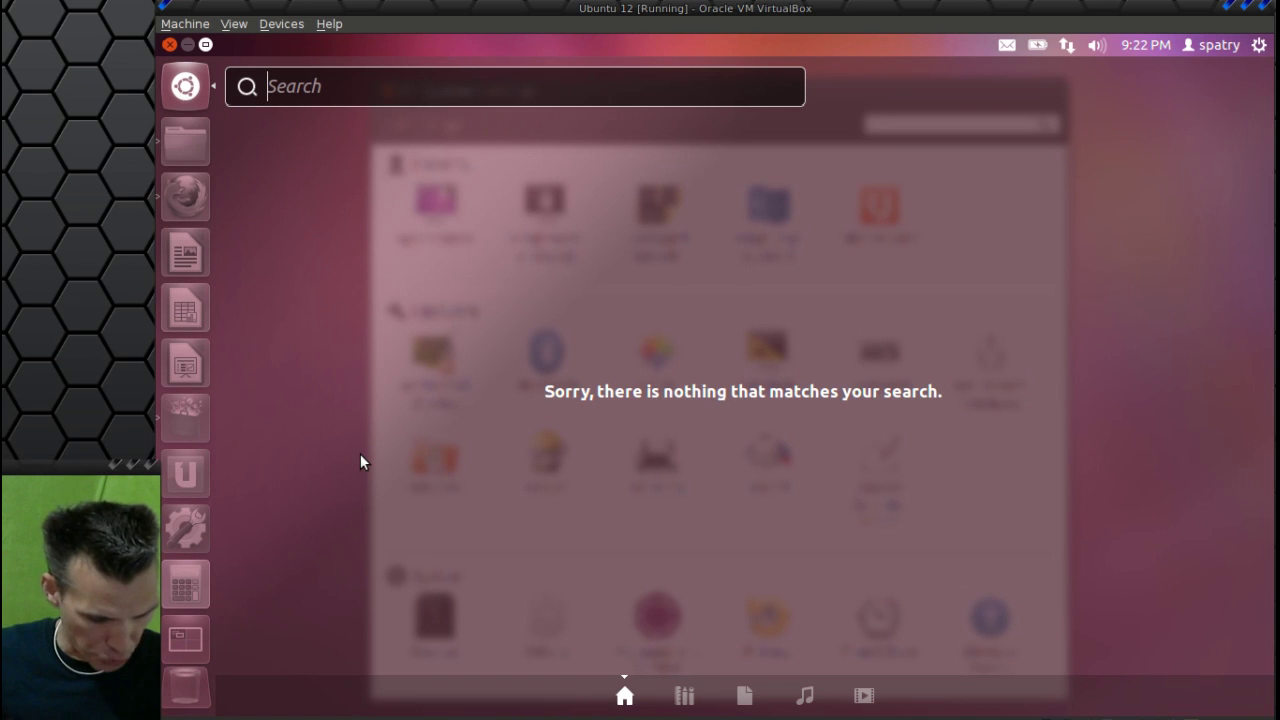
pyautogui.press('Escape')
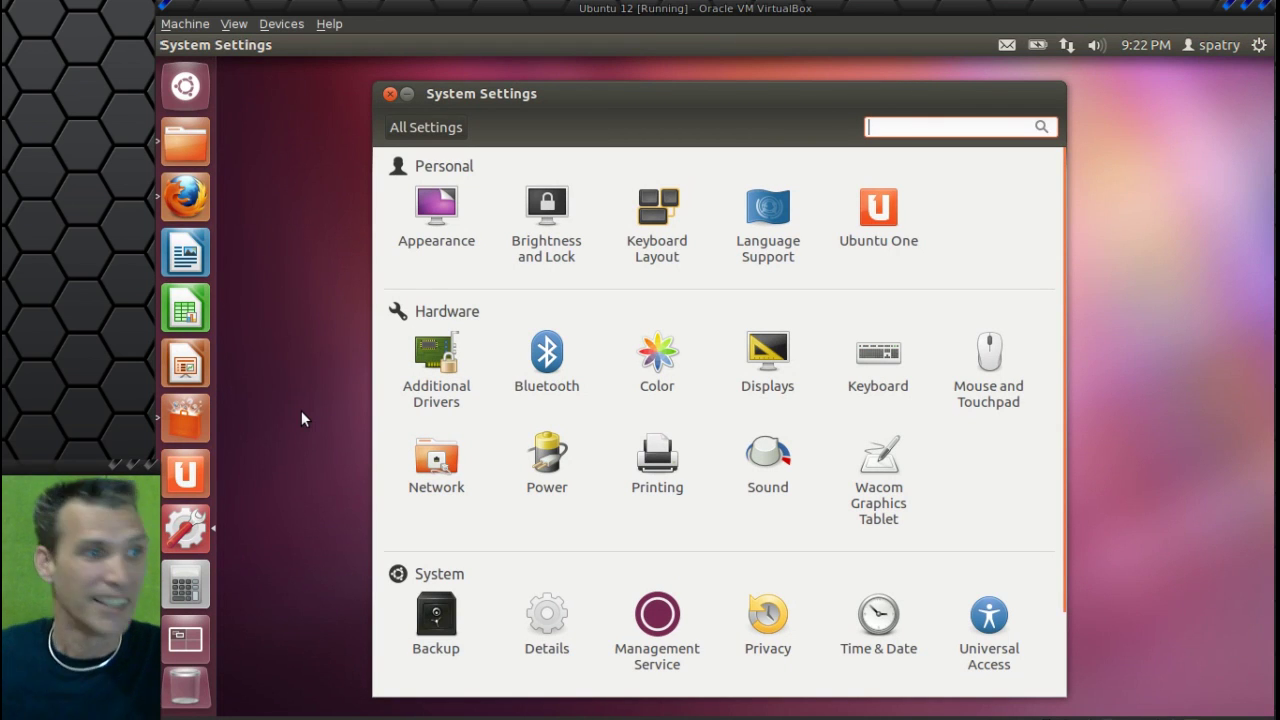
# Return to the Ubuntu Software Center workspace and search all software for "compiz".
pyautogui.click(174, 638)
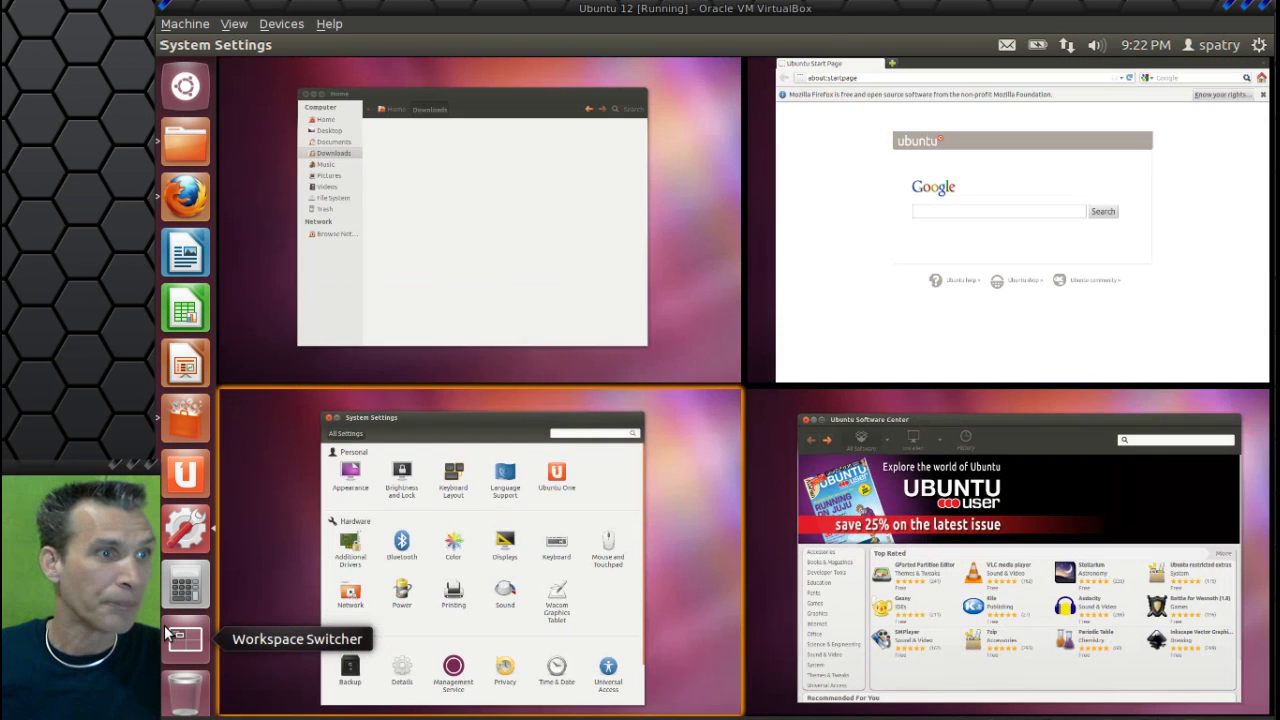
pyautogui.click(952, 444)
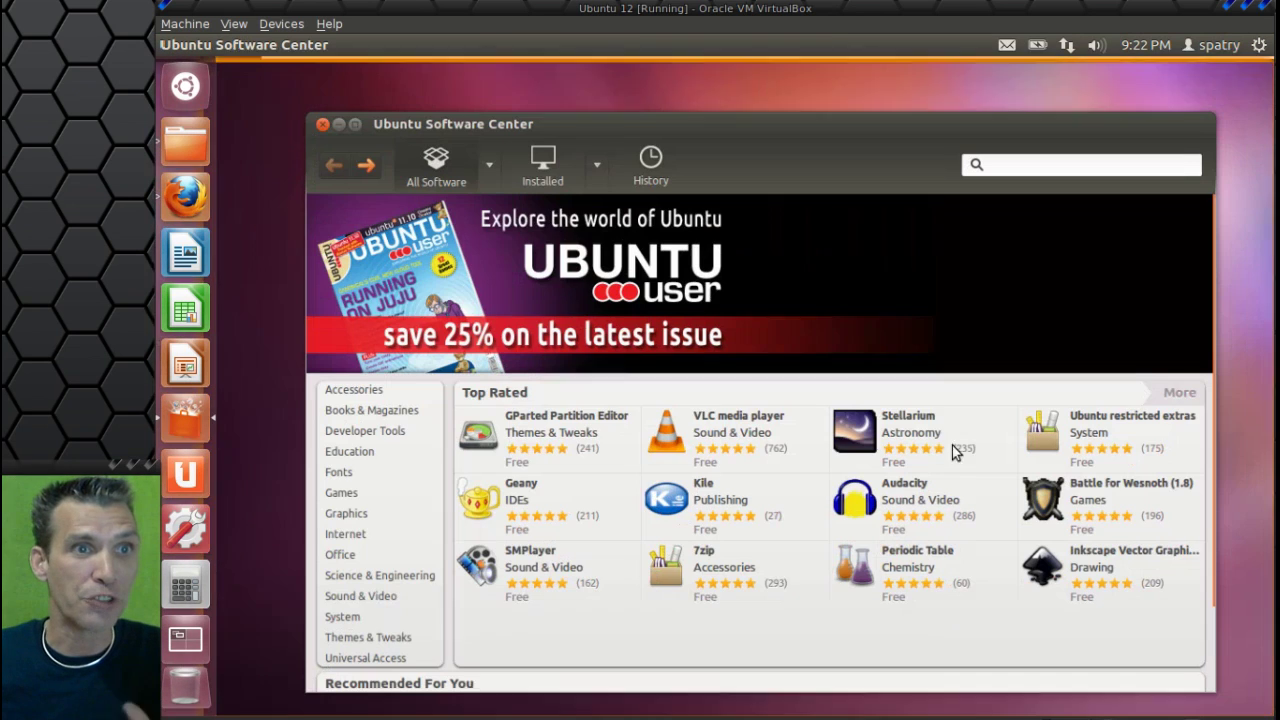
pyautogui.click(1036, 139)
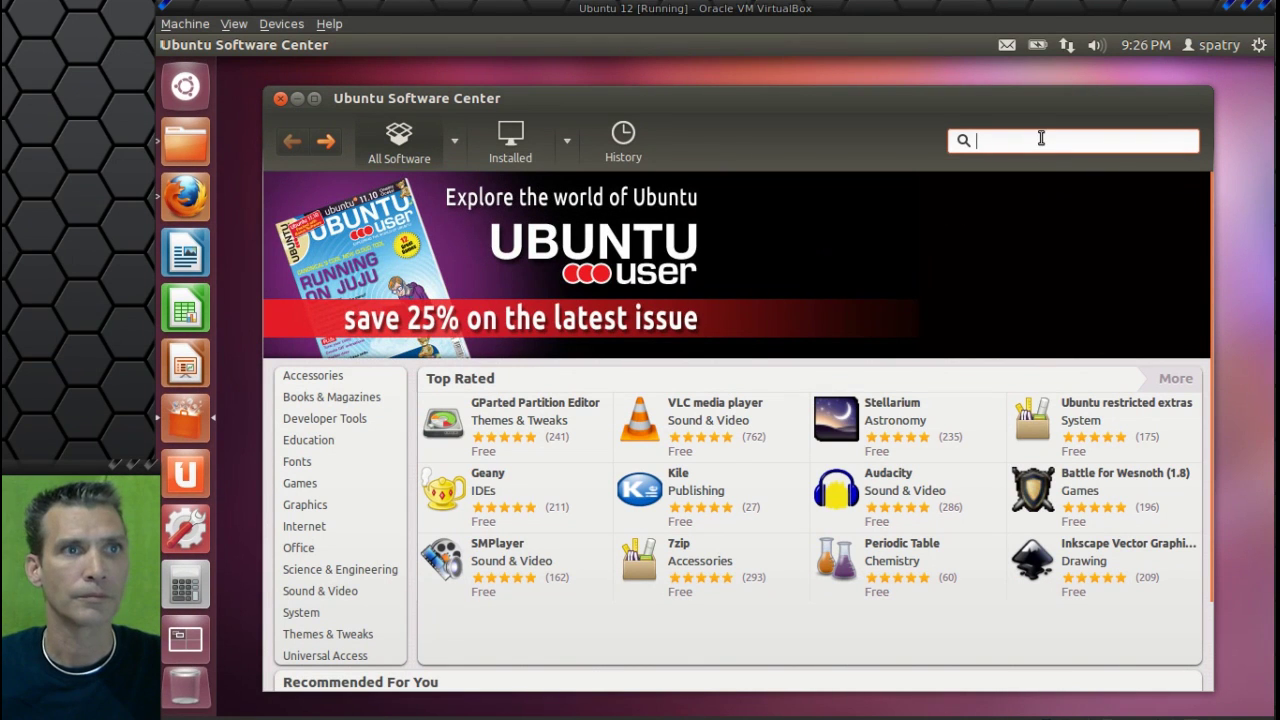
pyautogui.write('compi')
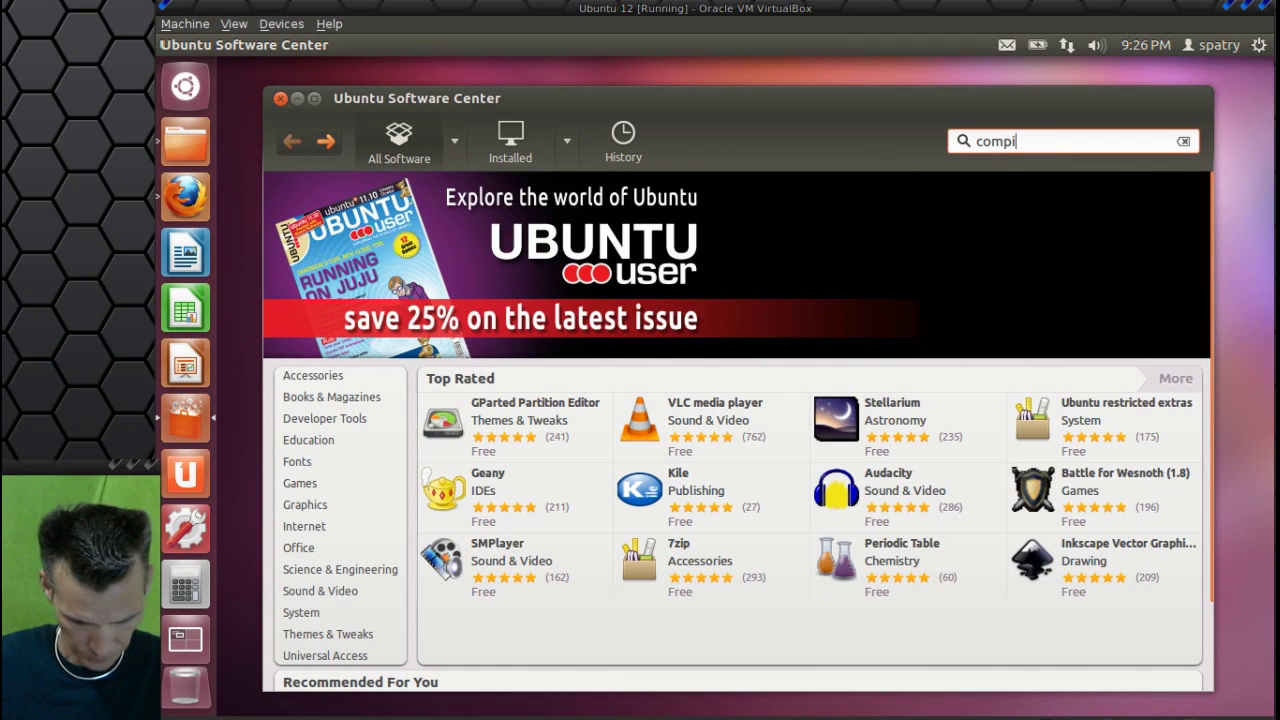
pyautogui.write('z')
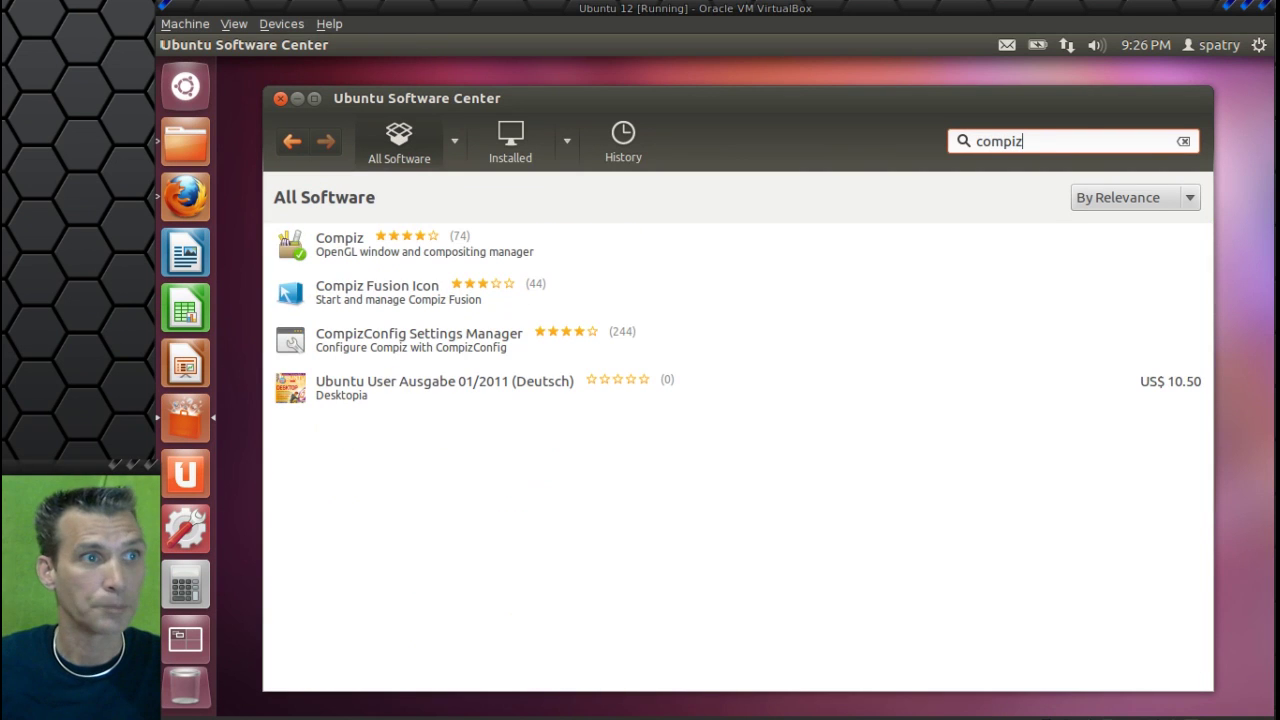
# Install CompizConfig Settings Manager, authenticating with the account password.
pyautogui.click(391, 342)
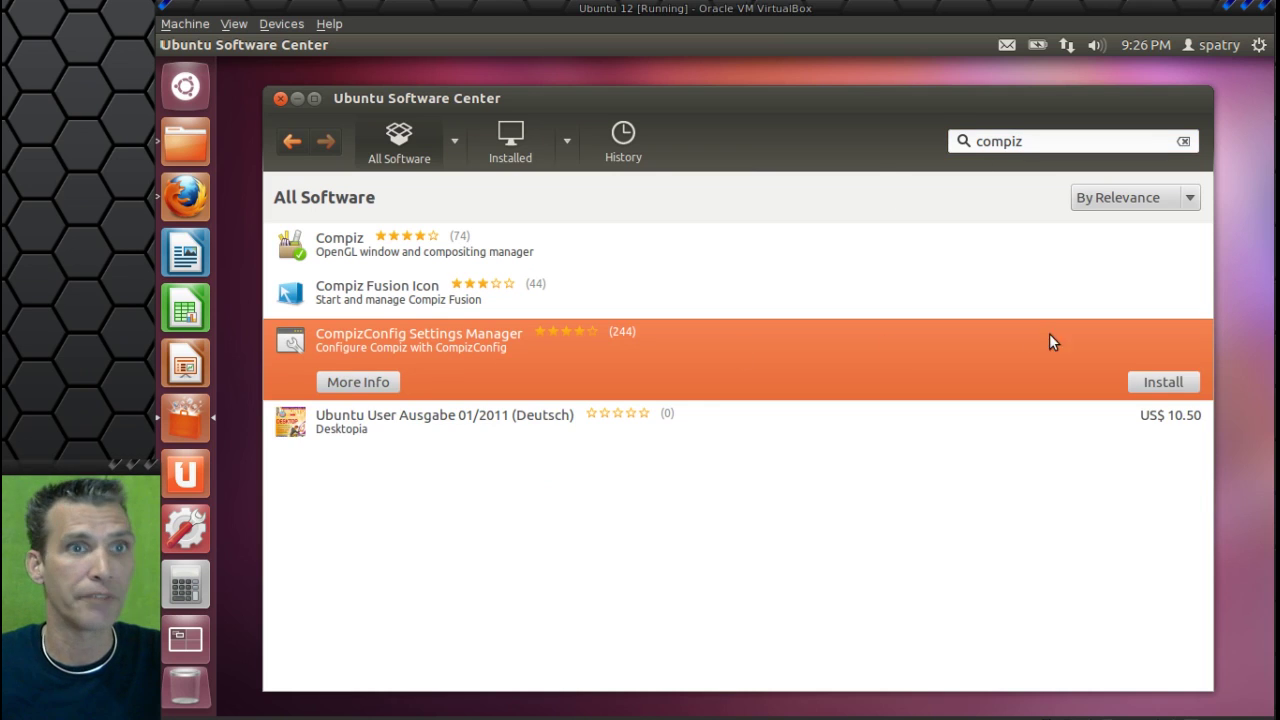
pyautogui.click(1157, 394)
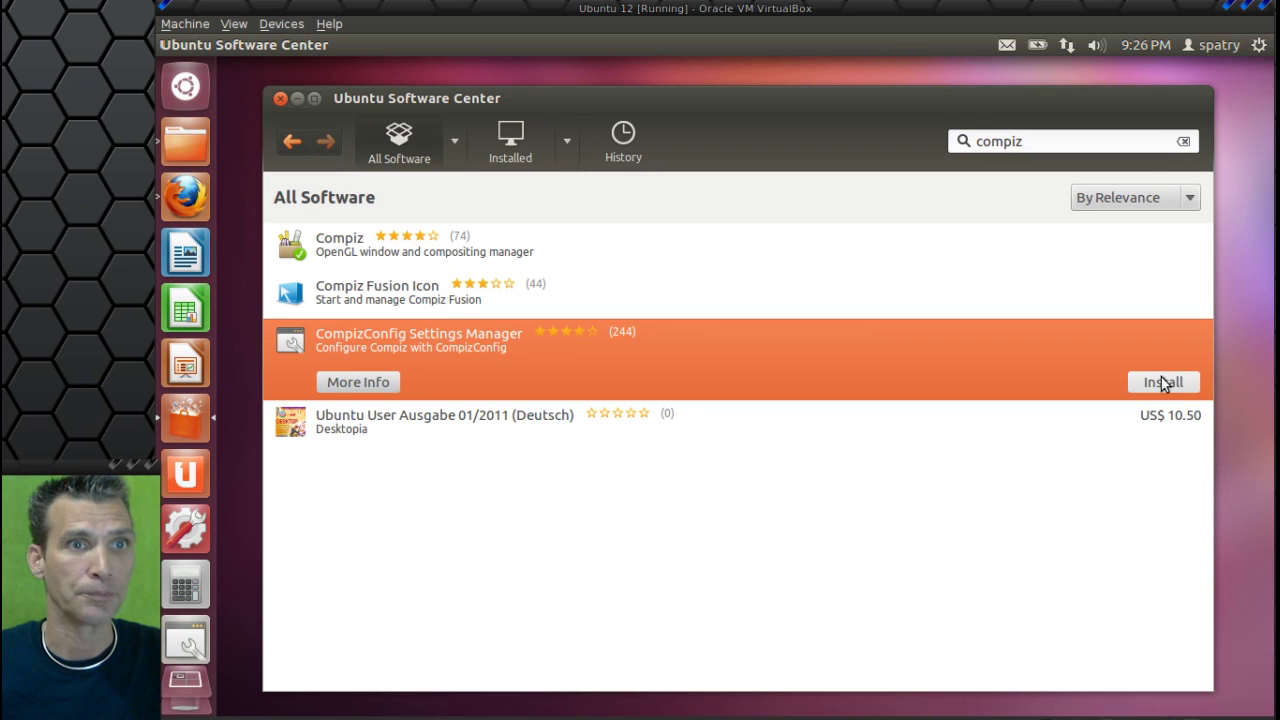
pyautogui.write('•••••••')
pyautogui.press('Return')
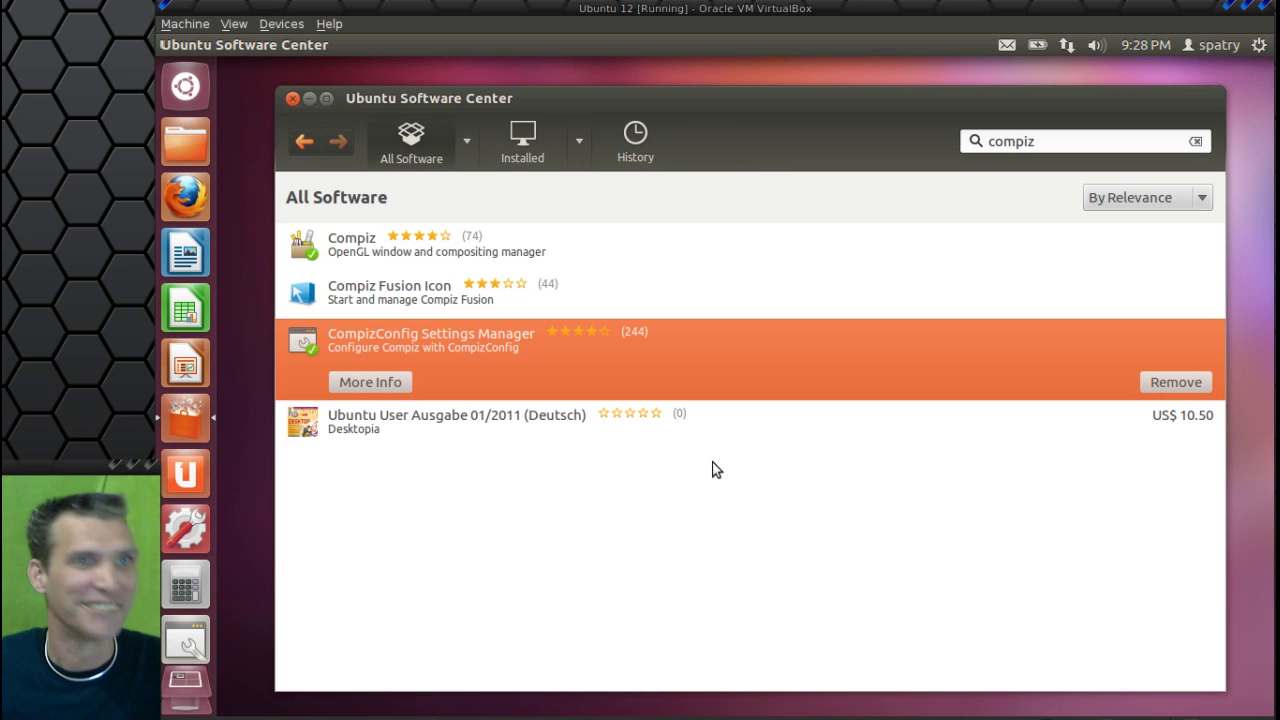
# Close the Software Center, launch CompizConfig Settings Manager by searching the Dash for "ccsm" and accept its caution notice.
pyautogui.click(293, 99)
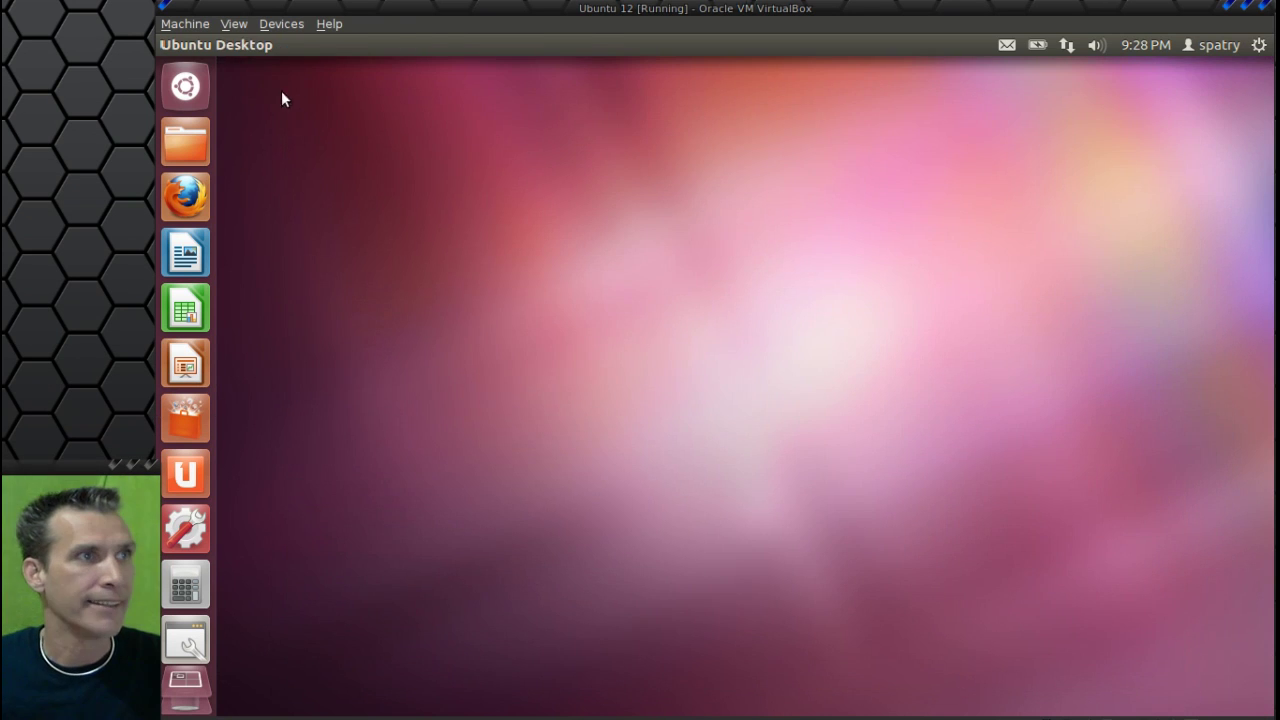
pyautogui.click(188, 87)
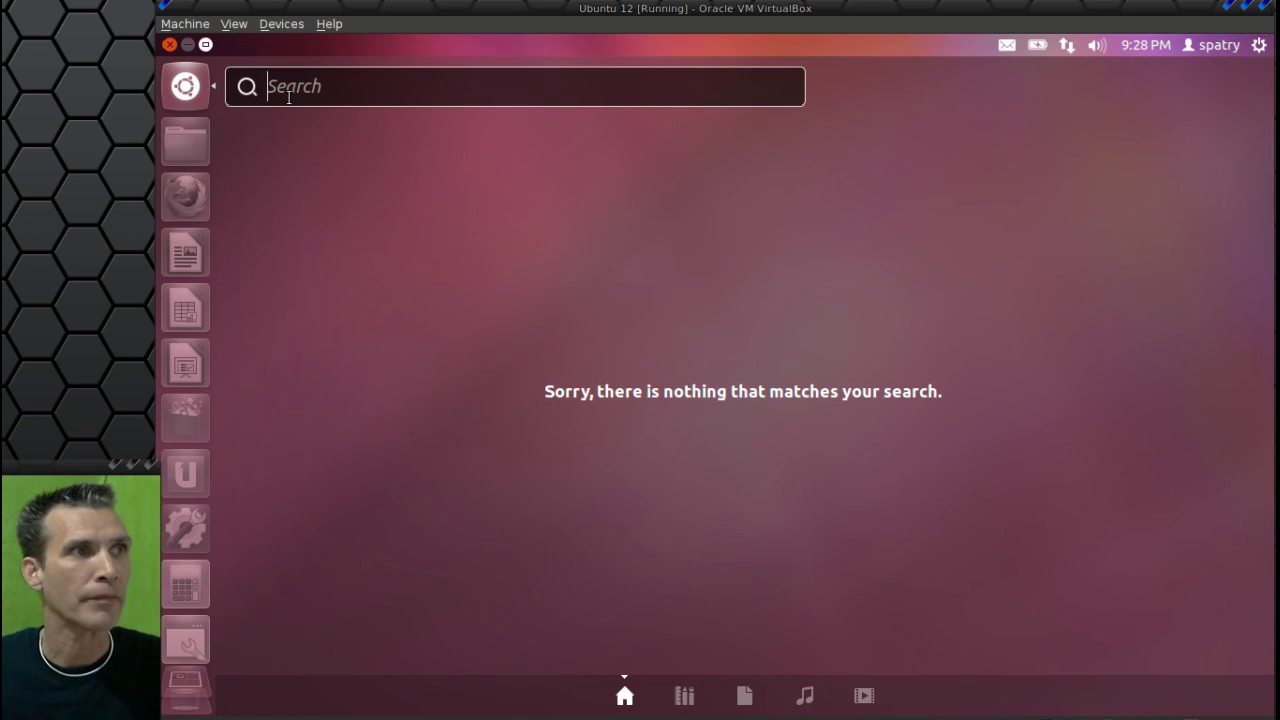
pyautogui.write('ccsm')
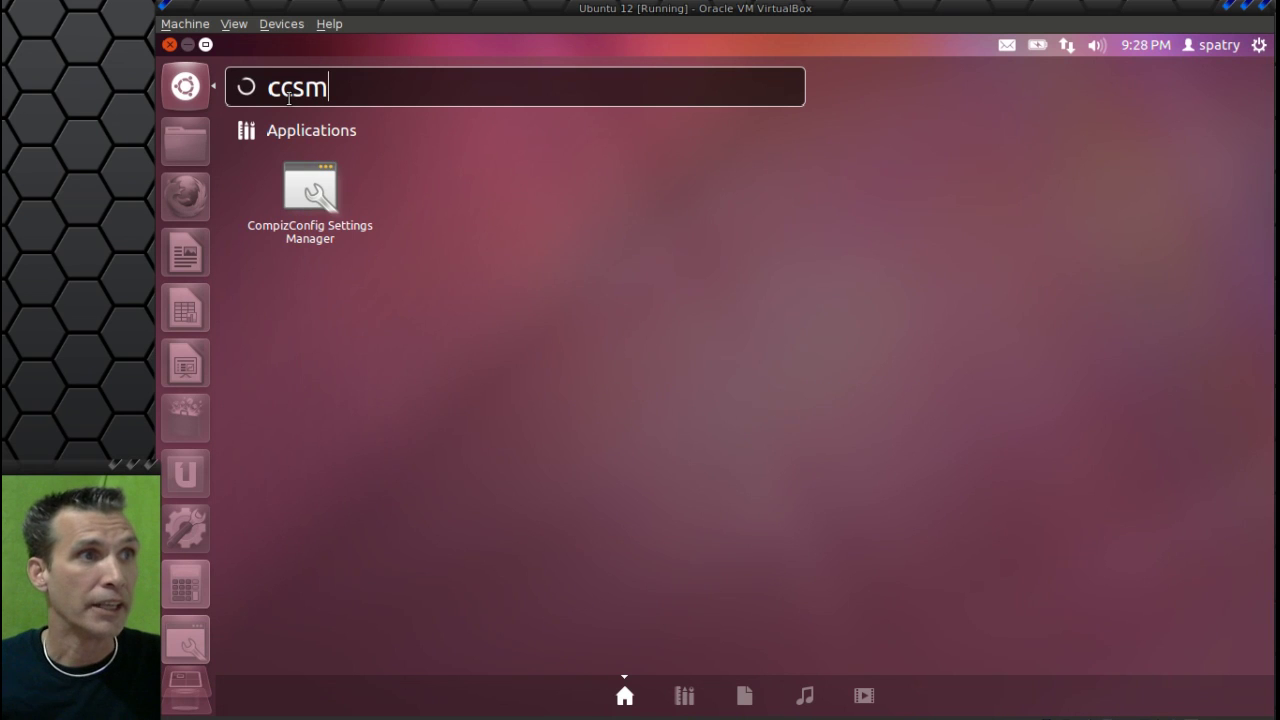
pyautogui.click(317, 208)
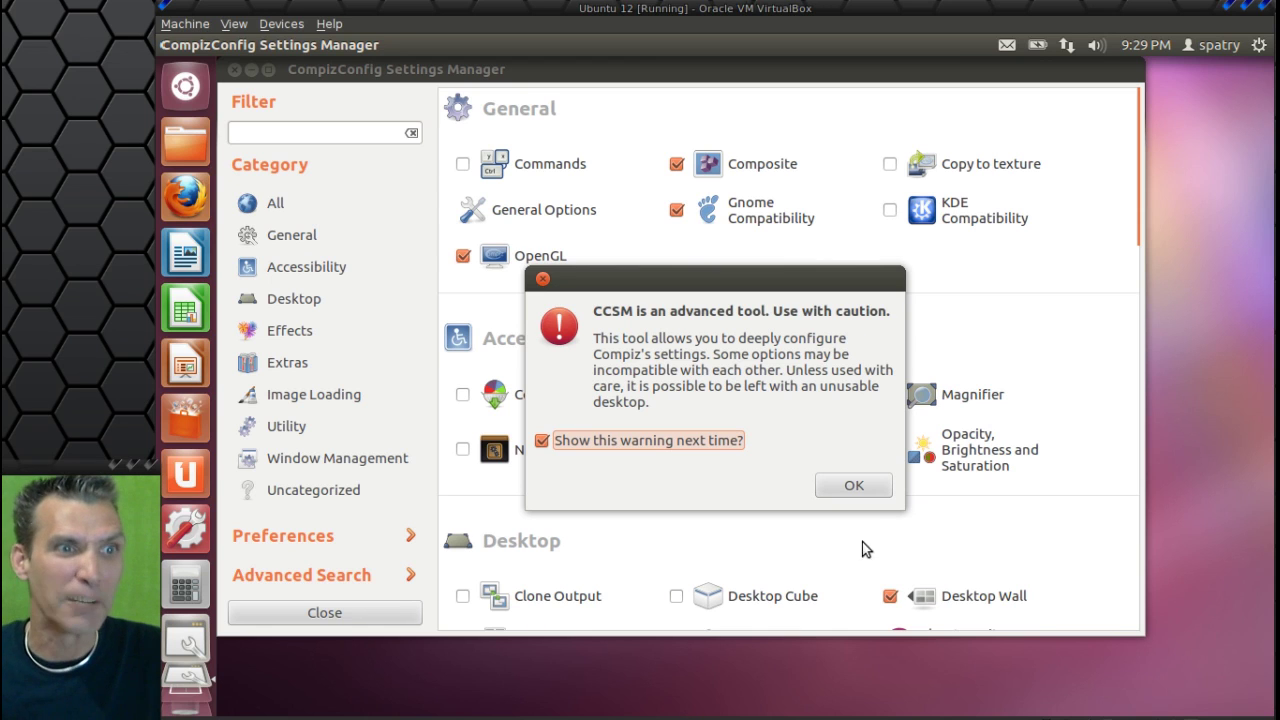
pyautogui.click(877, 488)
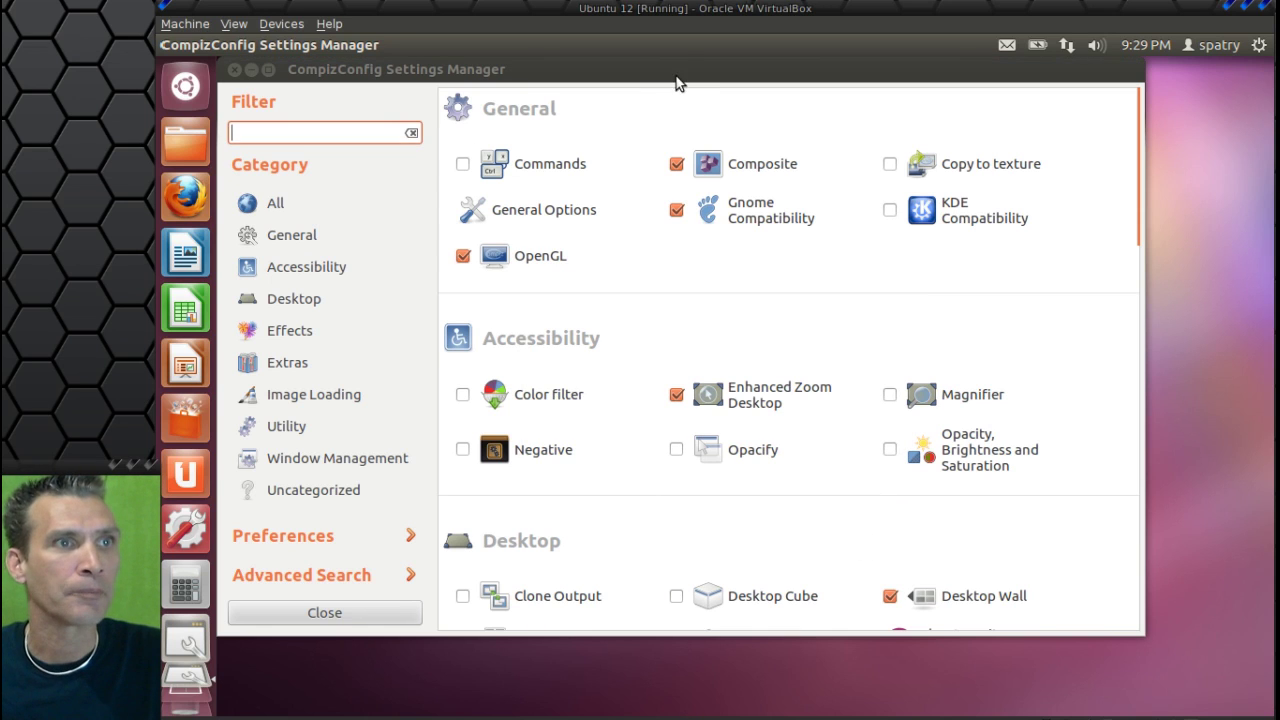
# Enable the Wobbly Windows plugin in the Effects category, resolving the edge resistance conflict by disabling Snapping Windows.
pyautogui.moveTo(683, 68); pyautogui.dragTo(718, 100)
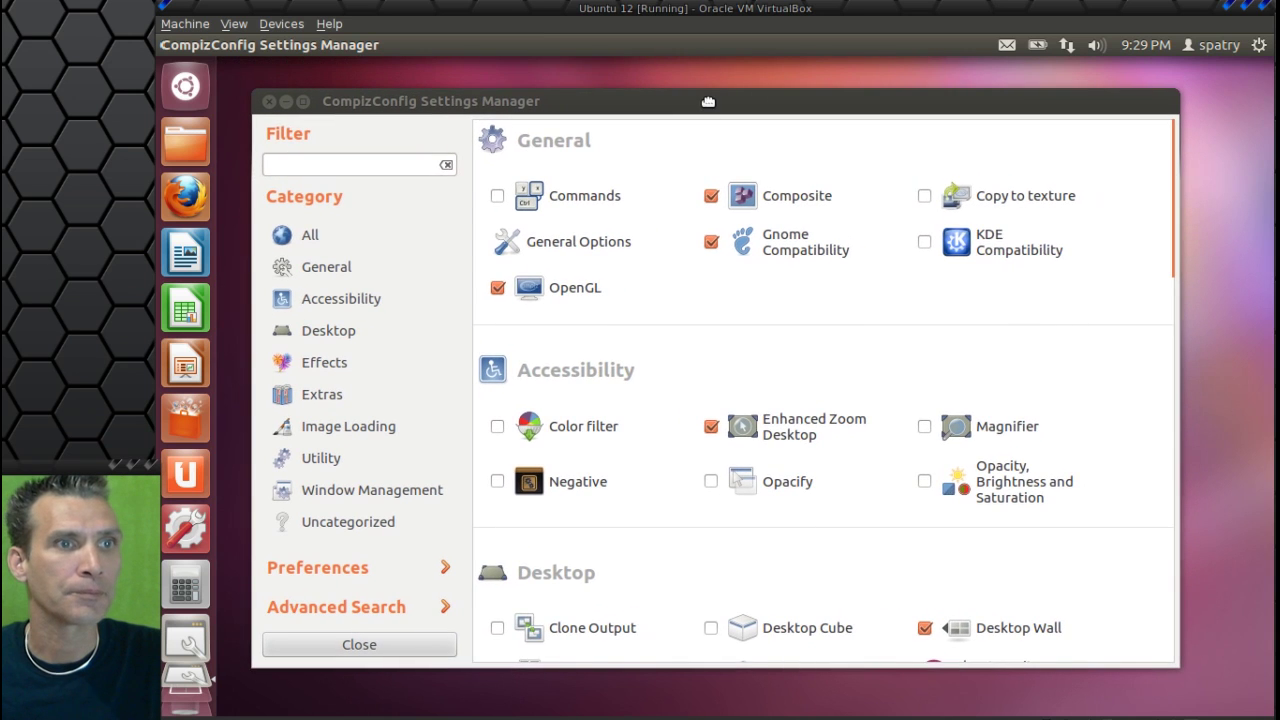
pyautogui.scroll(-5, 845, 444)
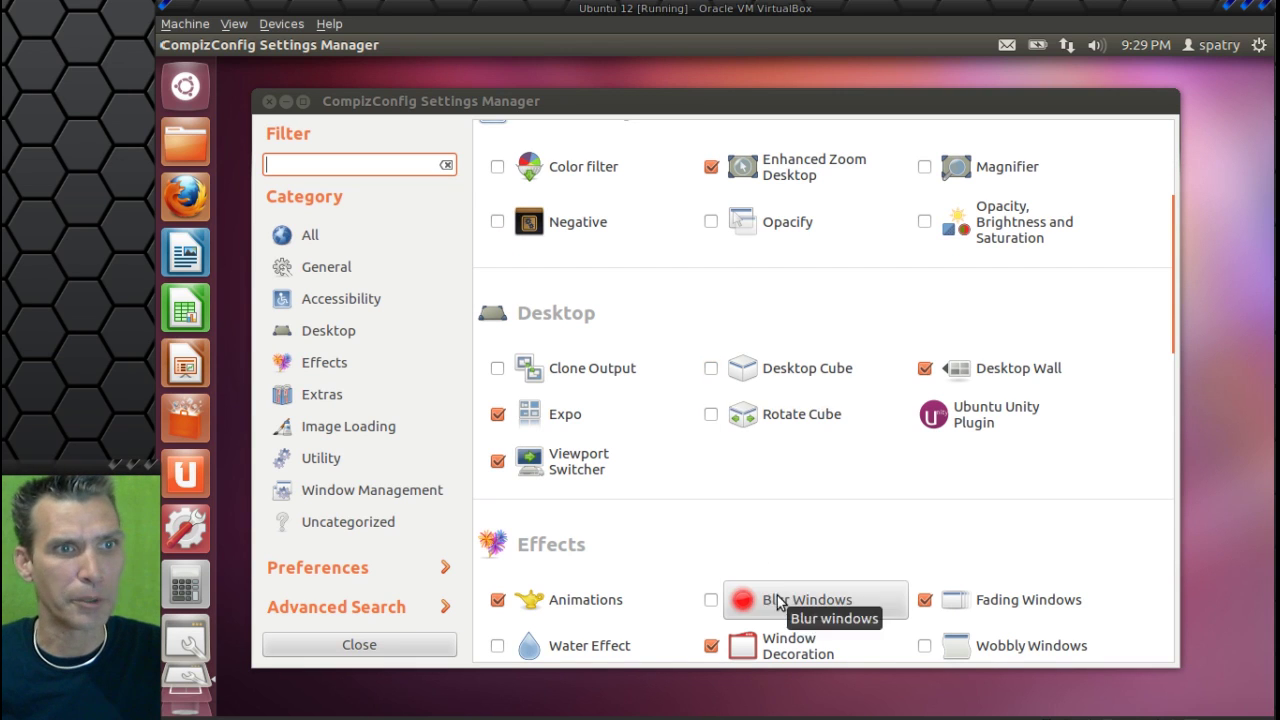
pyautogui.scroll(-3, 770, 590)
pyautogui.click(924, 516)
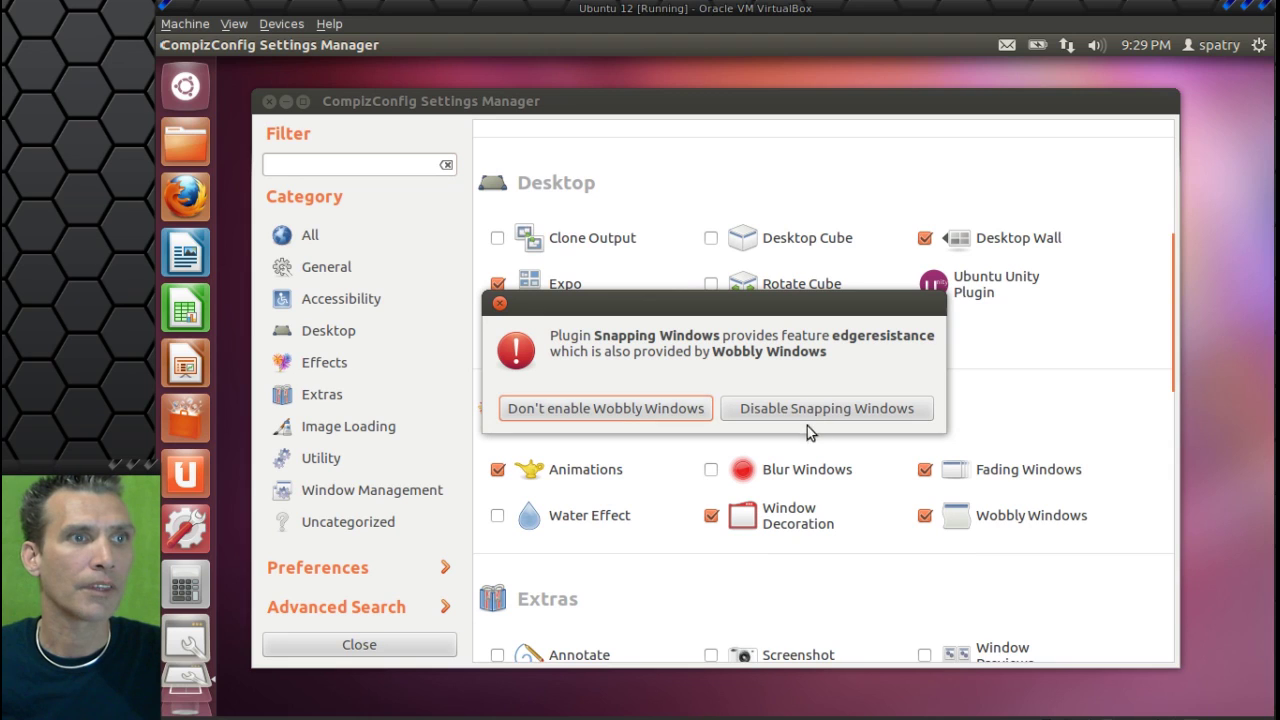
pyautogui.moveTo(805, 415); pyautogui.dragTo(666, 397)
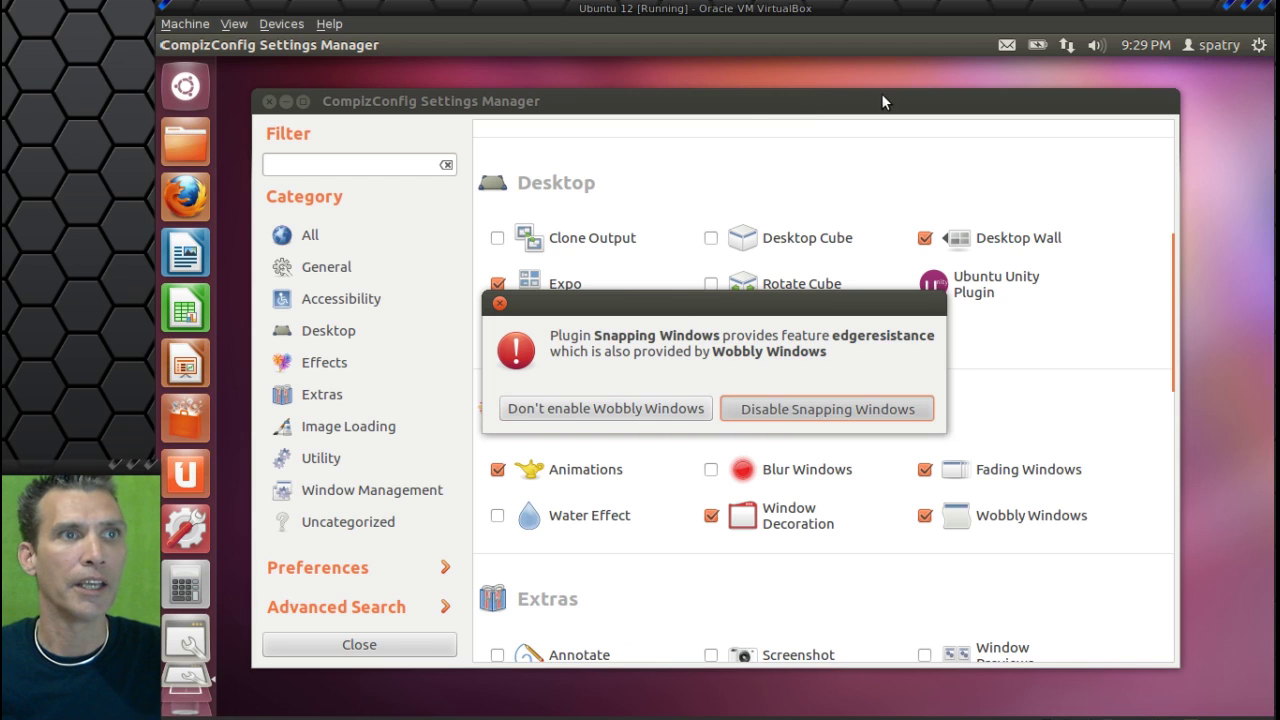
pyautogui.click(780, 413)
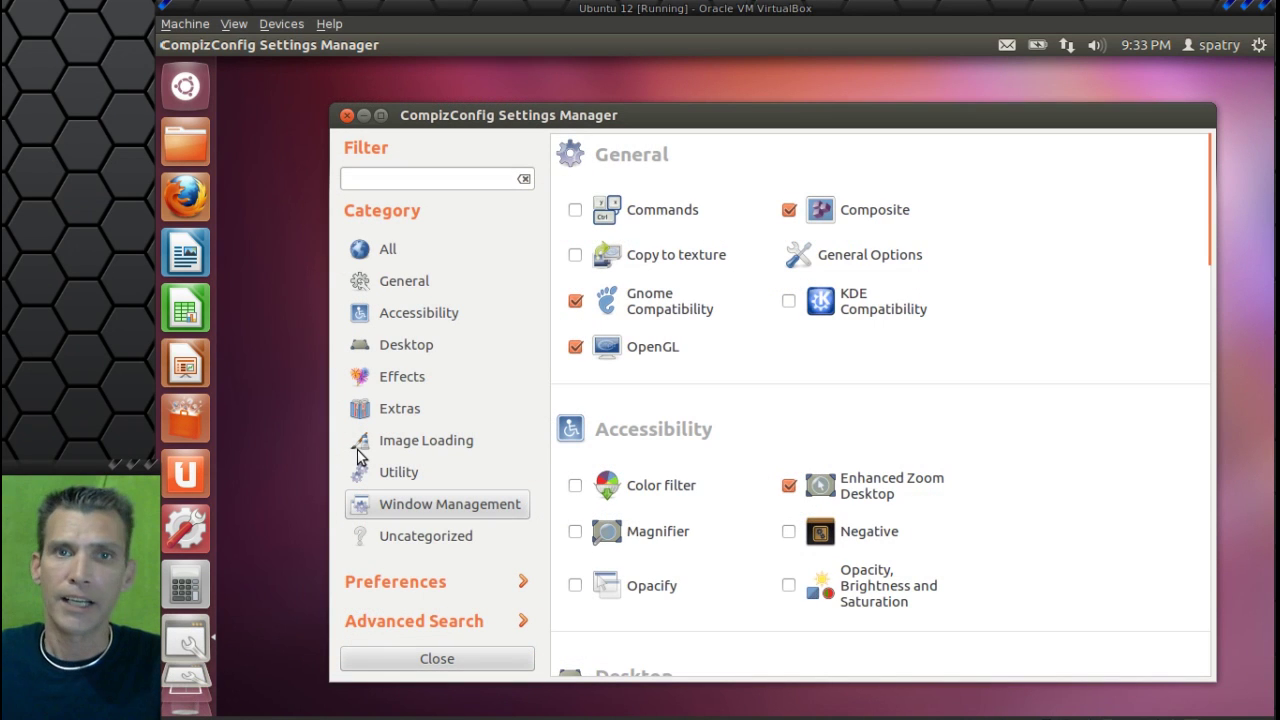
# Move the CompizConfig Settings Manager window around the desktop to test the wobbly effect.
pyautogui.click(366, 468)
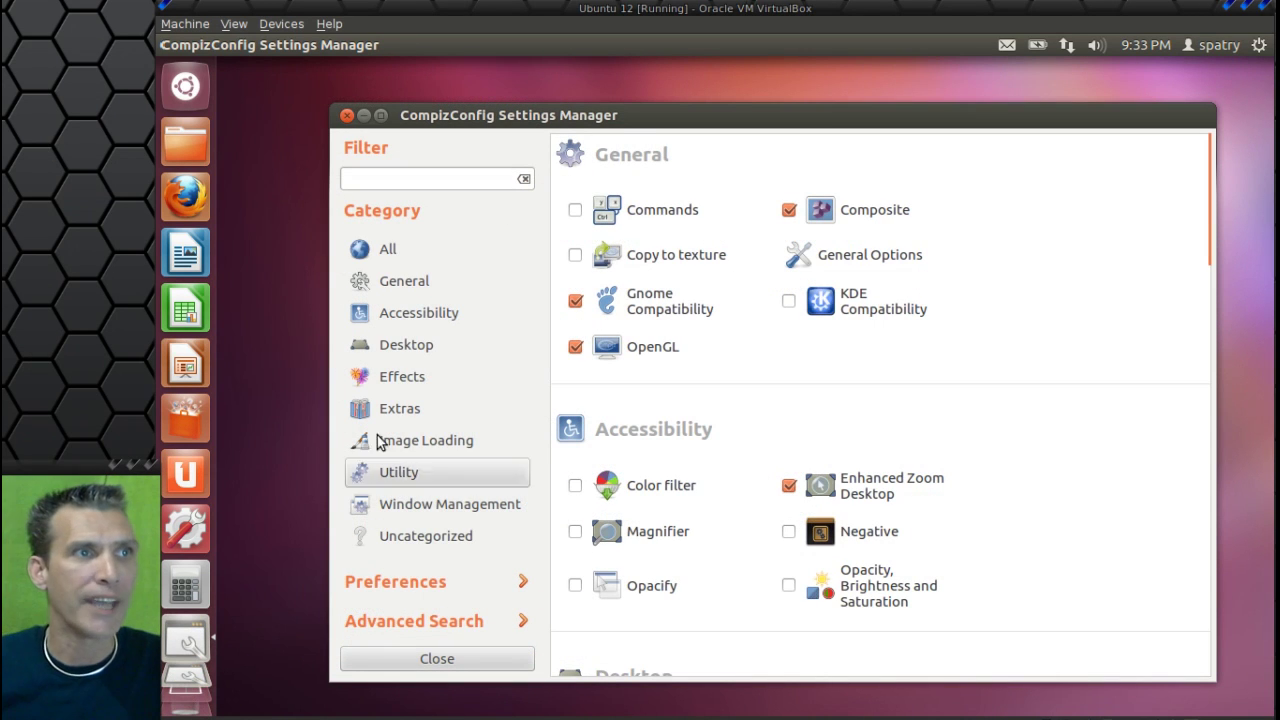
pyautogui.moveTo(634, 120); pyautogui.dragTo(650, 95)
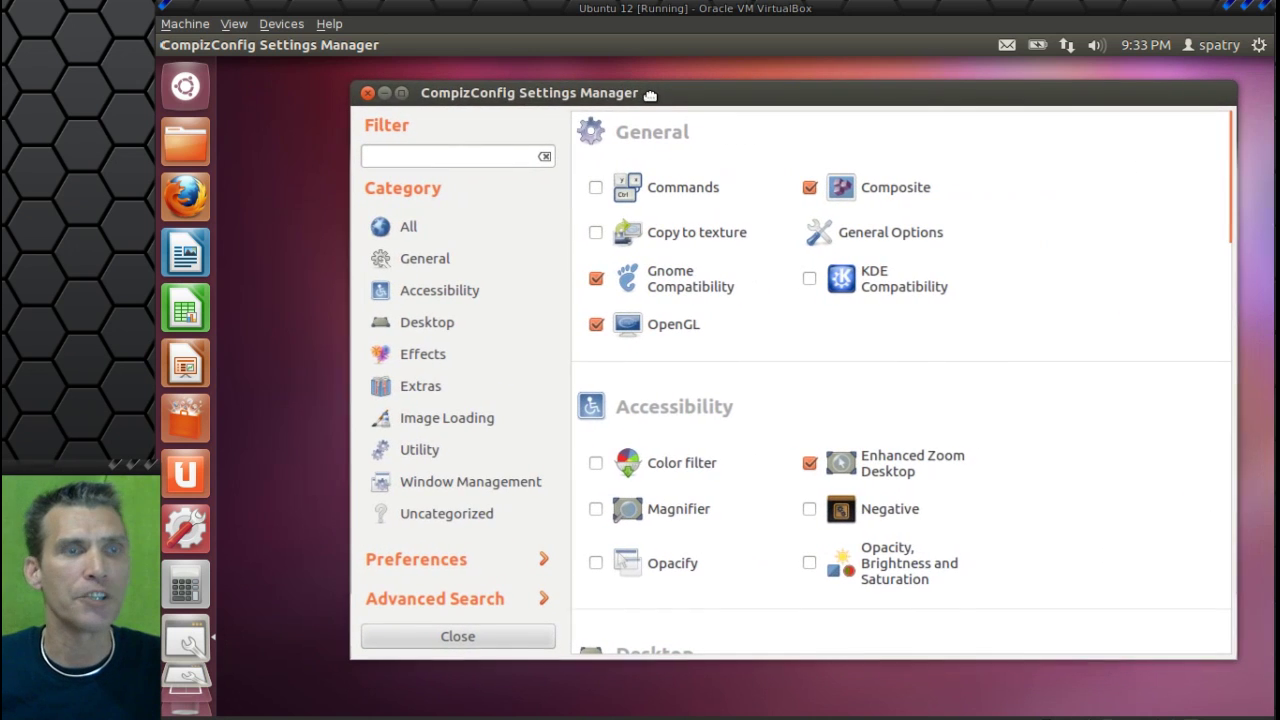
pyautogui.moveTo(752, 87); pyautogui.dragTo(1272, 82)
pyautogui.moveTo(1168, 78); pyautogui.dragTo(777, 124)
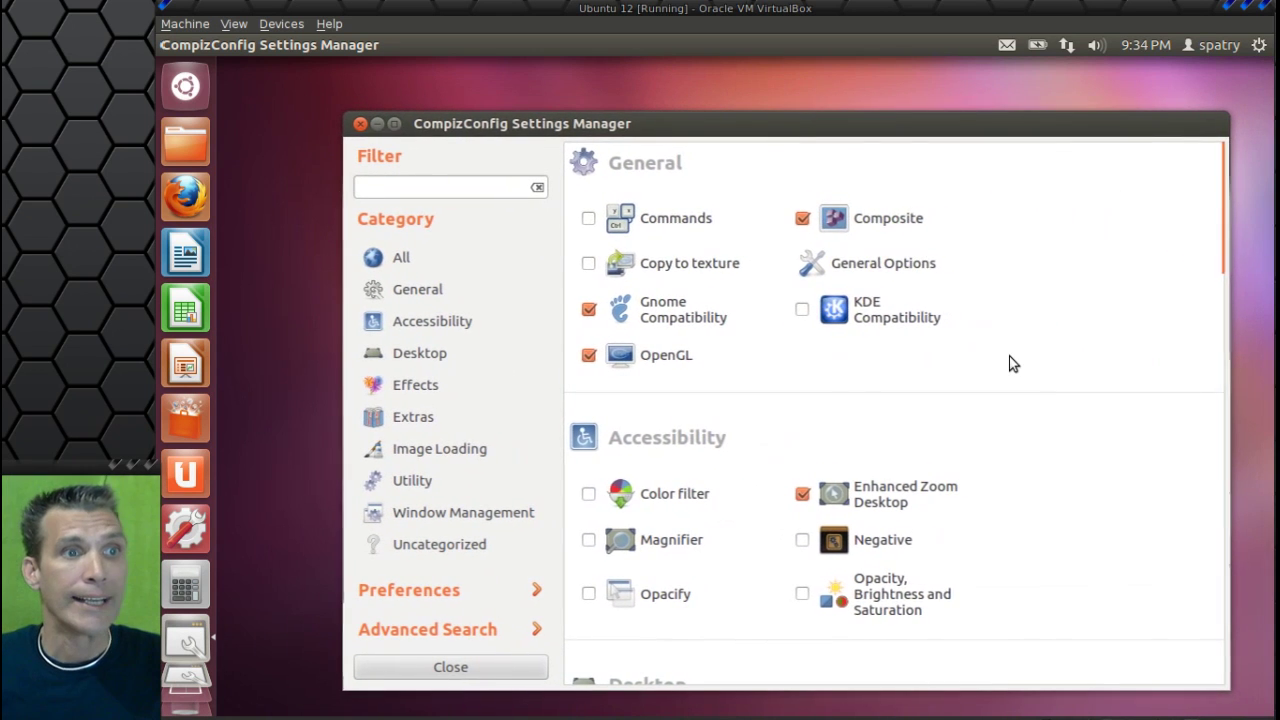
# Look through the plugin list from Accessibility and Desktop down to the Effects and Extras categories.
pyautogui.scroll(-3, 1010, 363)
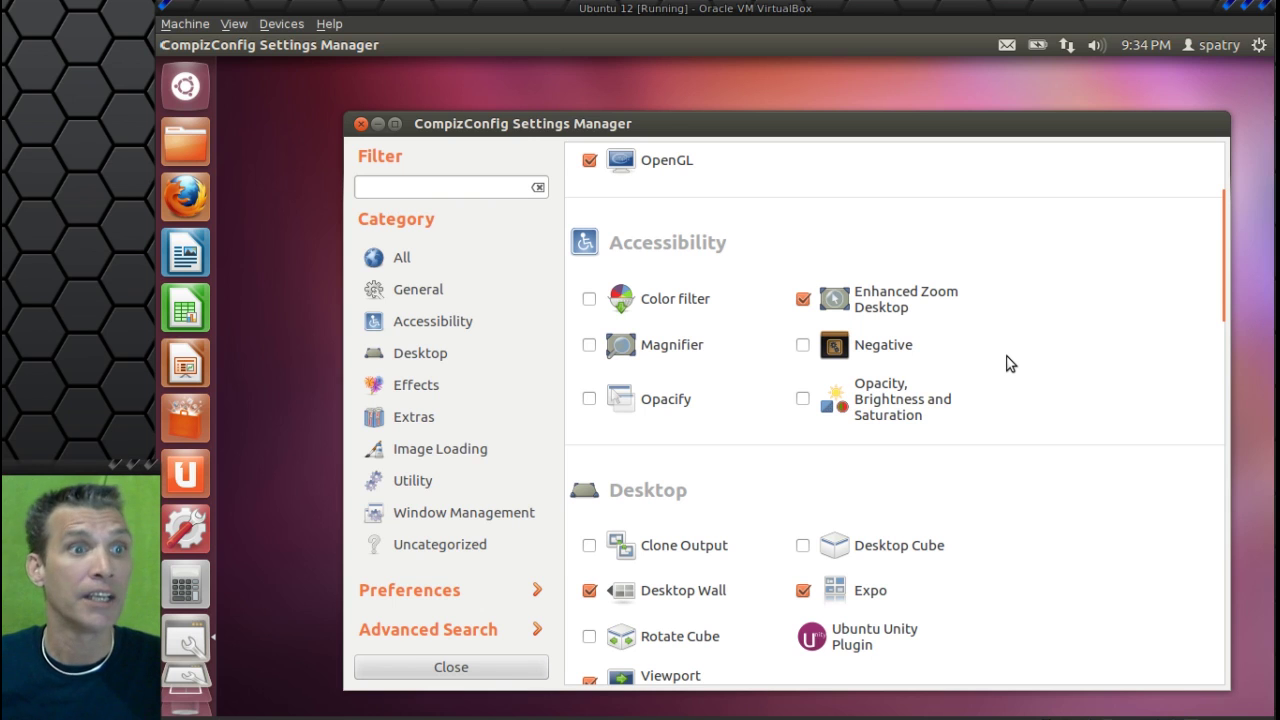
pyautogui.scroll(-5, 1008, 363)
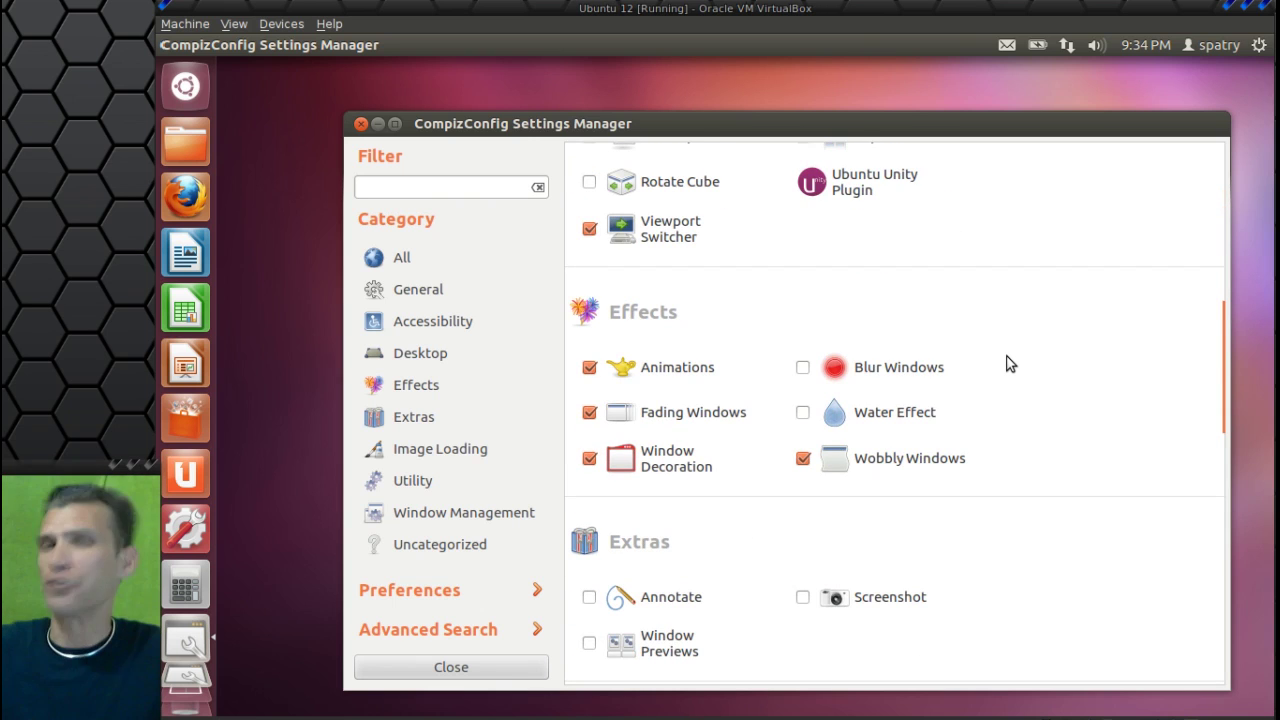